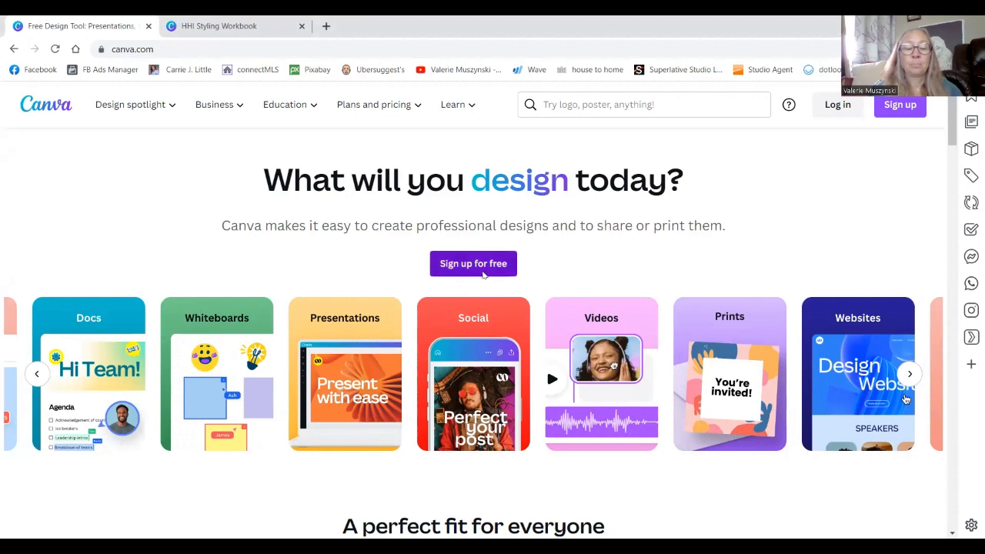
# Start a free Canva sign-up using email and submit the account holder's email address.
pyautogui.click(482, 271)
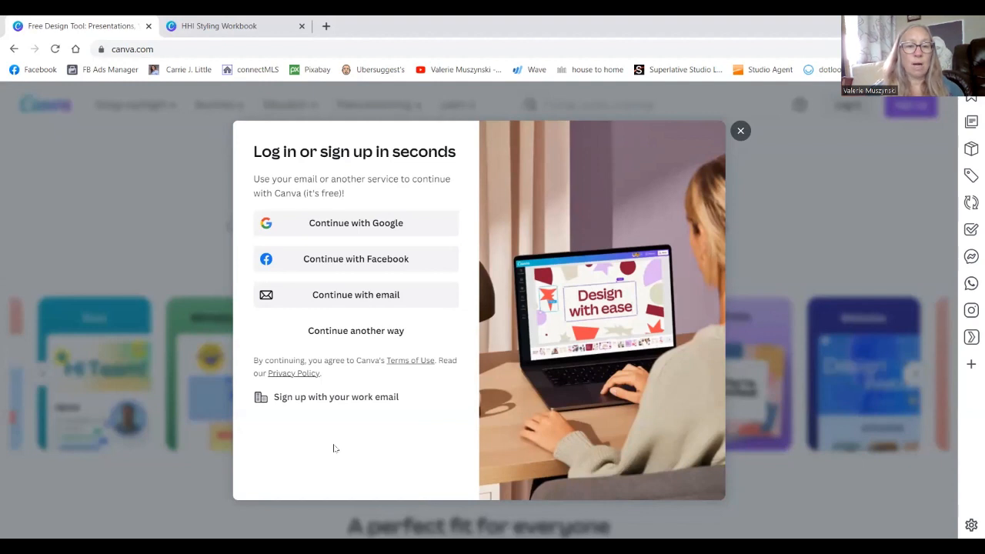
pyautogui.click(376, 297)
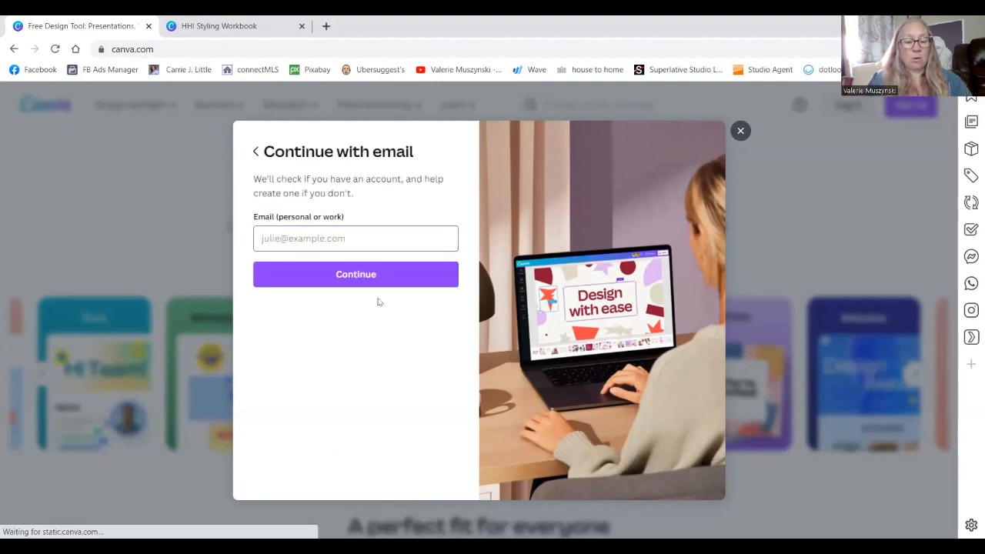
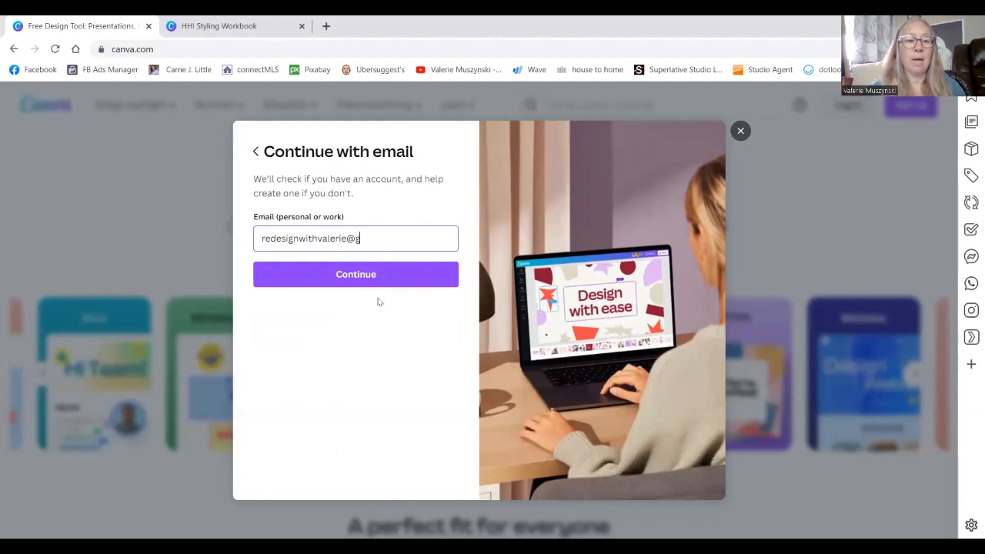
pyautogui.click(349, 283)
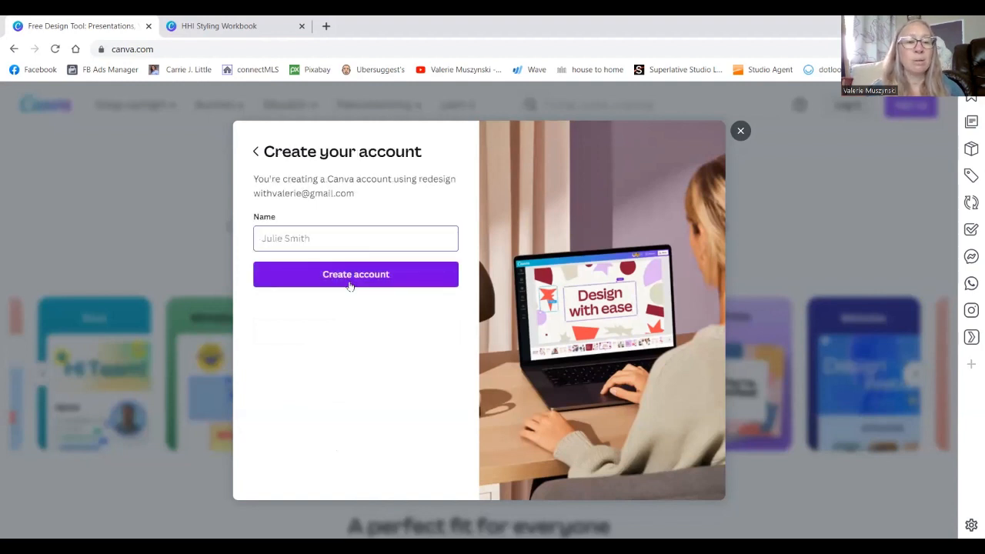
# Create the account with the account holder's name and enter the emailed verification code.
pyautogui.write('V')
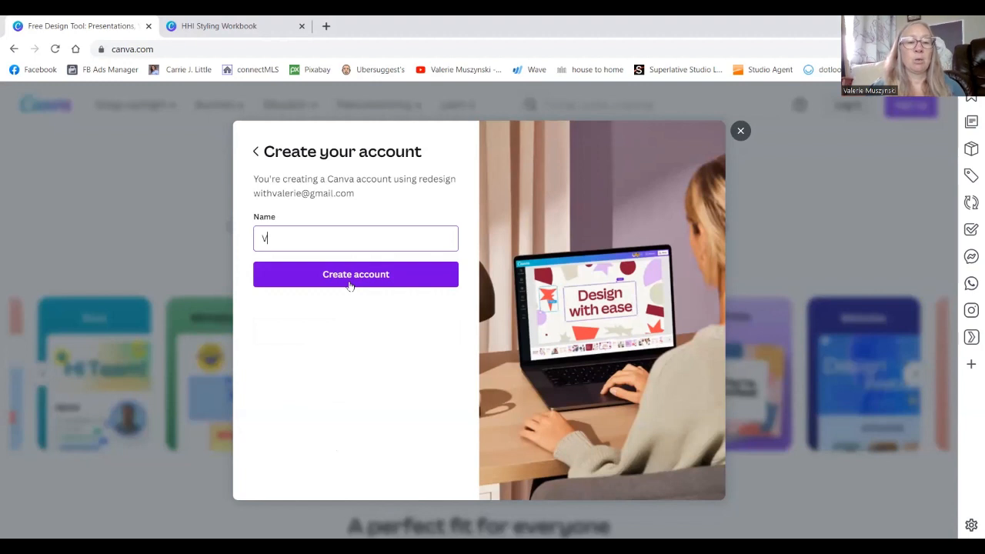
pyautogui.write('alerie M')
pyautogui.click(348, 285)
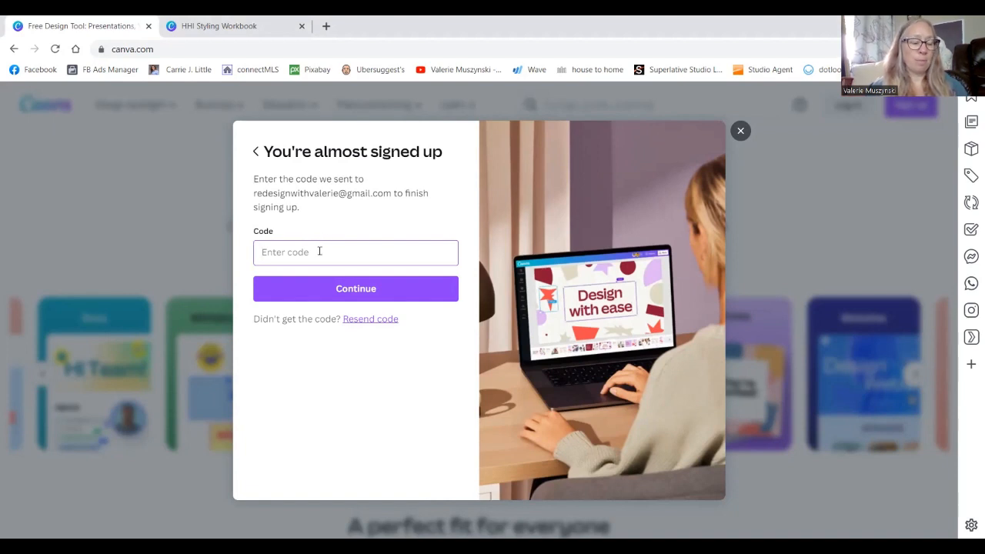
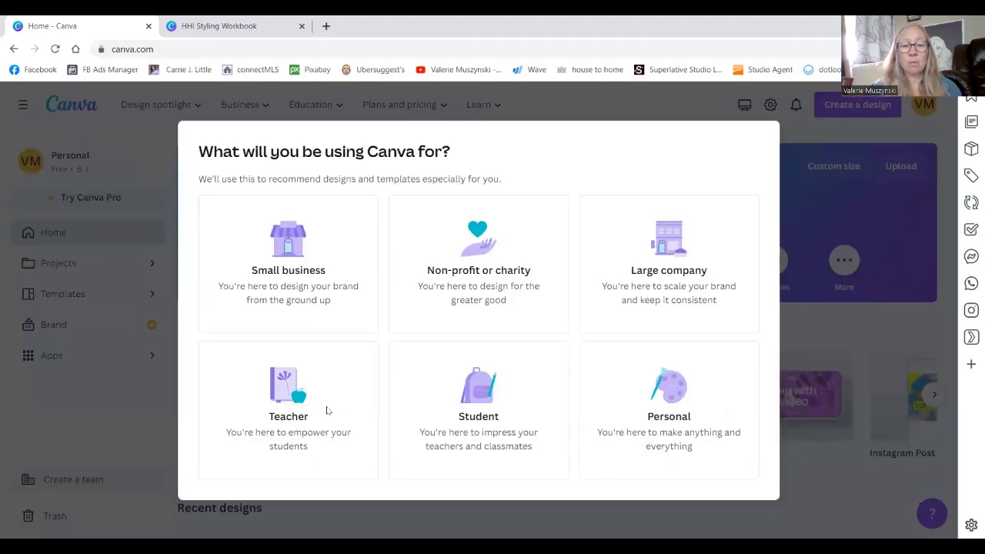
# Choose Personal as the intended use and postpone the Canva Pro free trial.
pyautogui.click(643, 437)
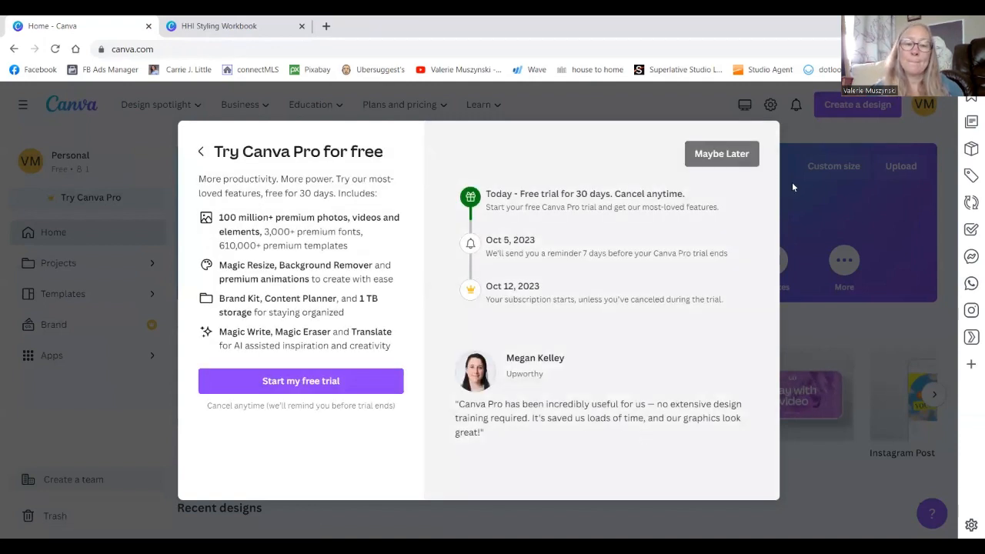
pyautogui.click(705, 155)
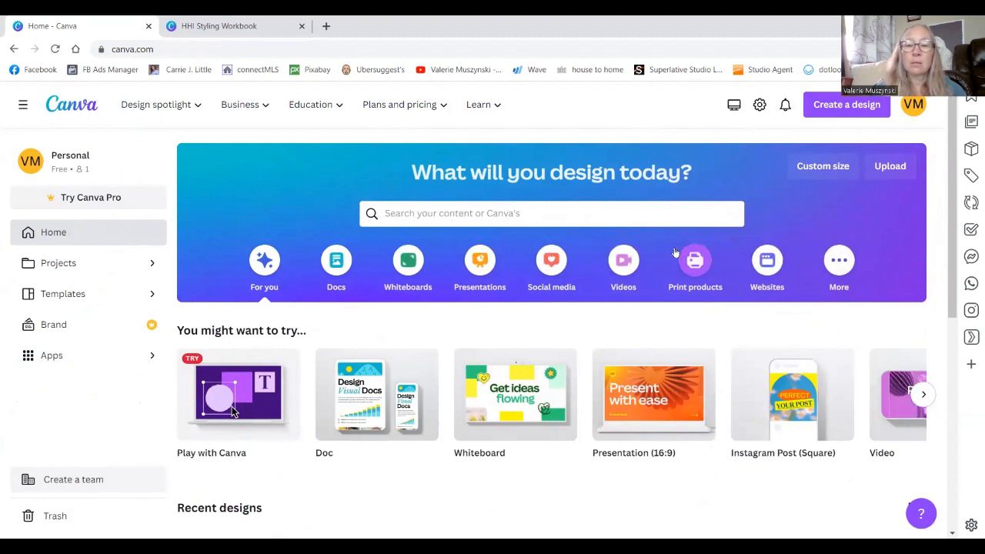
# Search the templates for "baby shower invite".
pyautogui.click(417, 215)
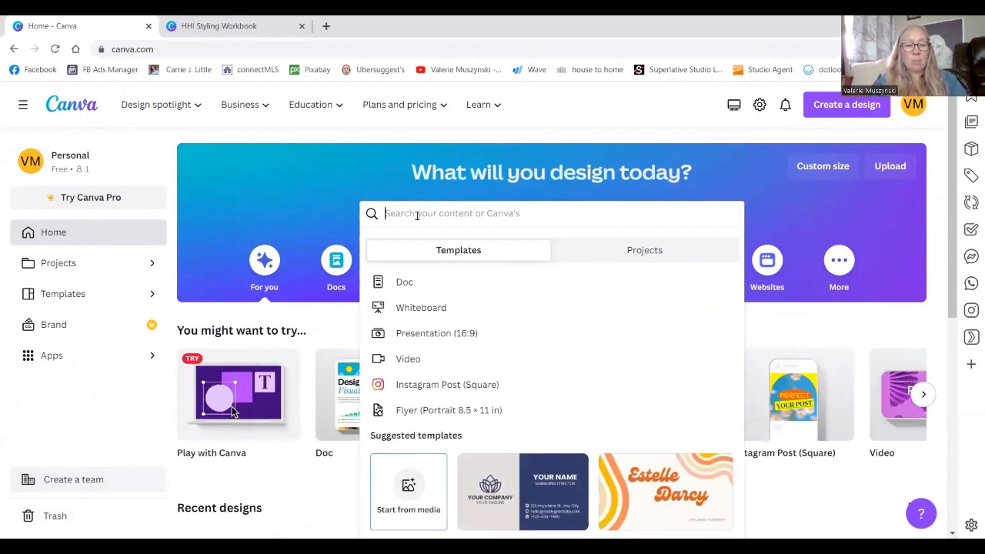
pyautogui.write('baby shower ')
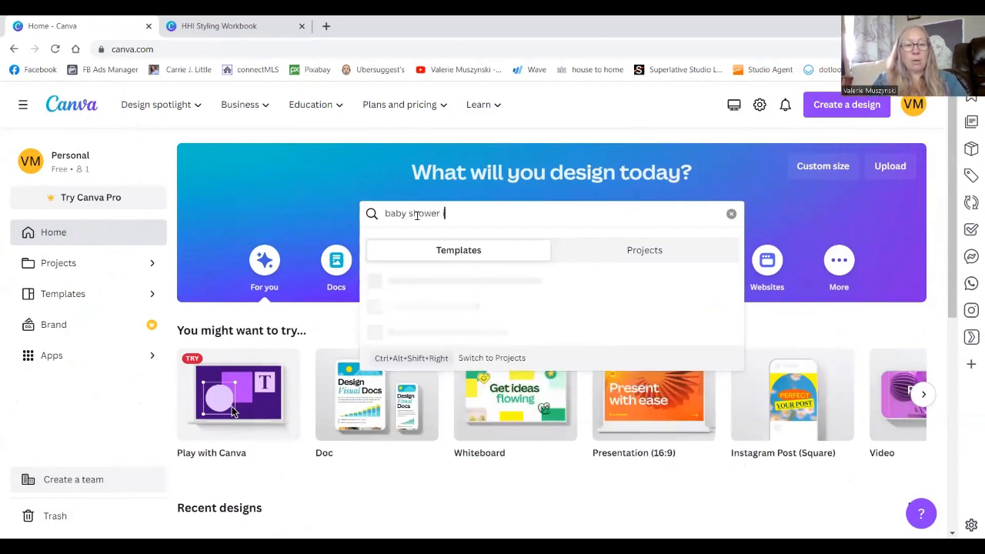
pyautogui.write('invite')
pyautogui.press('Return')
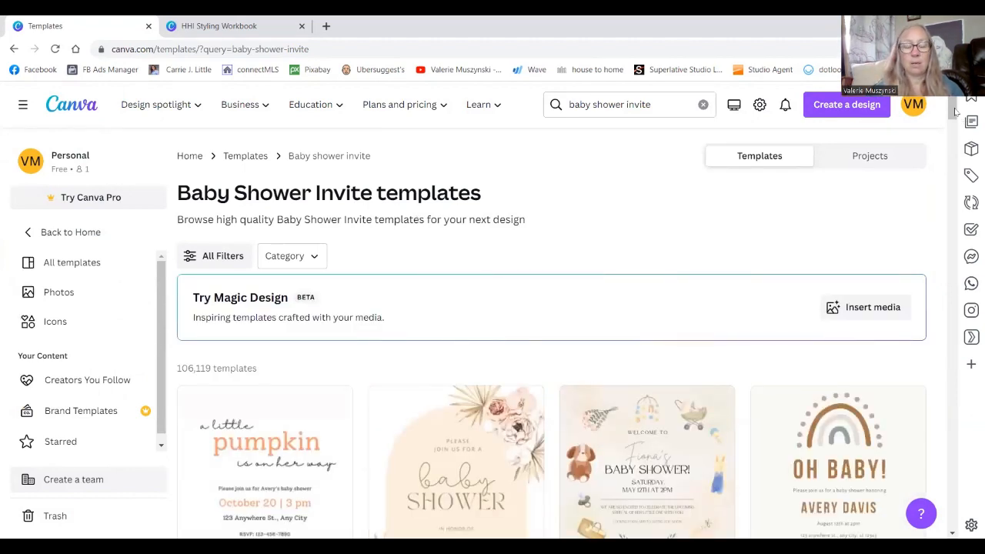
# Browse the search results and view the details of the Orange and Pink Watercolor Pumpkin Baby Shower Invitation.
pyautogui.scroll(-2, 954, 122)
pyautogui.moveTo(955, 121); pyautogui.dragTo(954, 147)
pyautogui.scroll(-2, 954, 147)
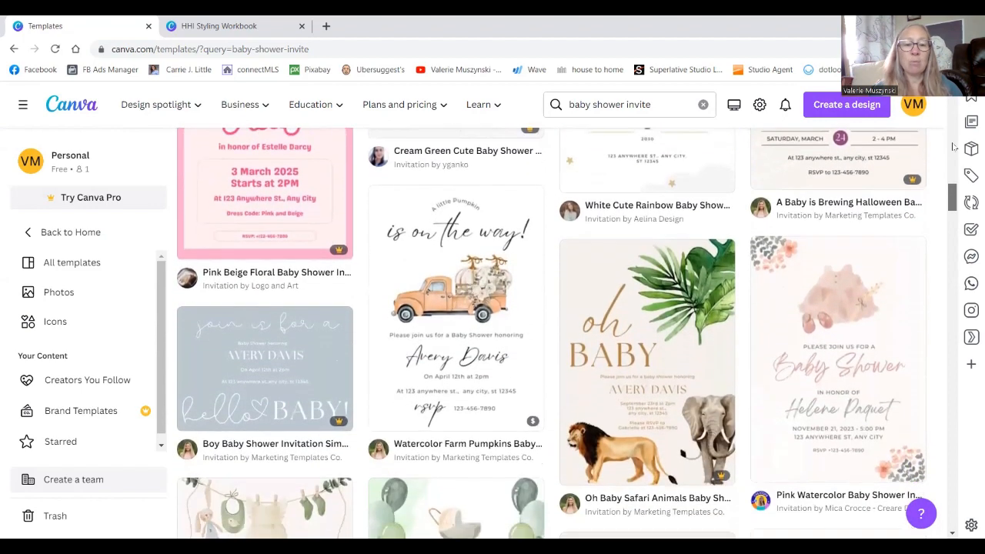
pyautogui.scroll(6, 954, 147)
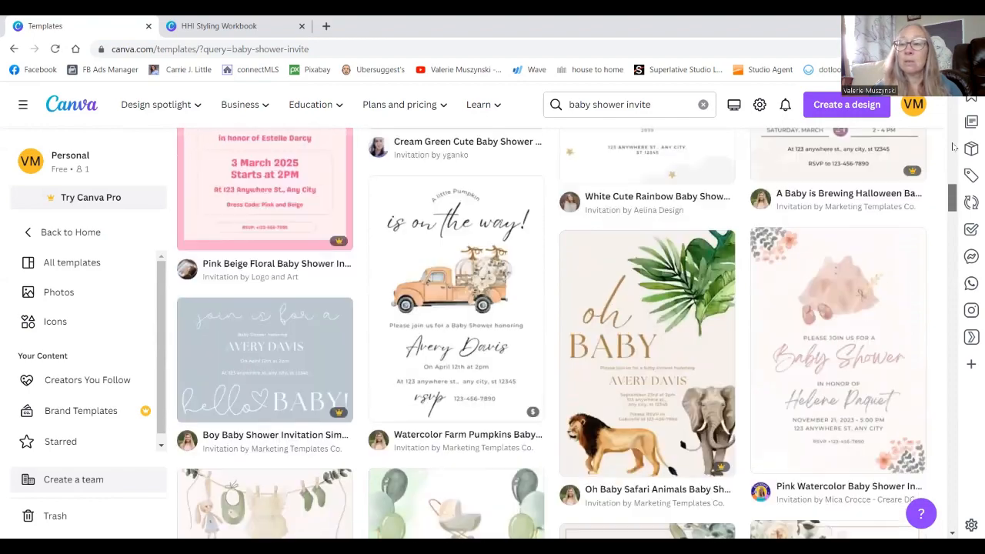
pyautogui.moveTo(953, 143); pyautogui.dragTo(952, 123)
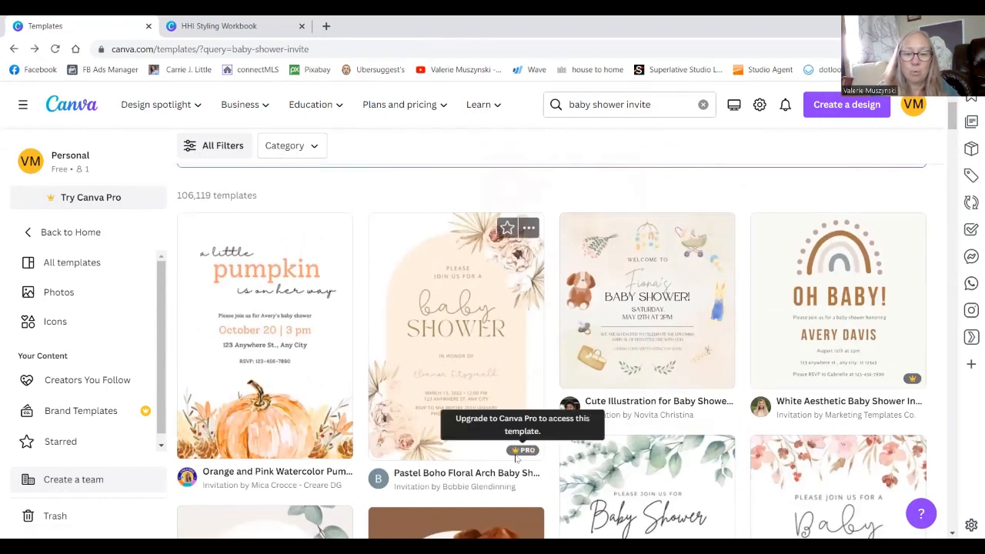
pyautogui.moveTo(519, 455)
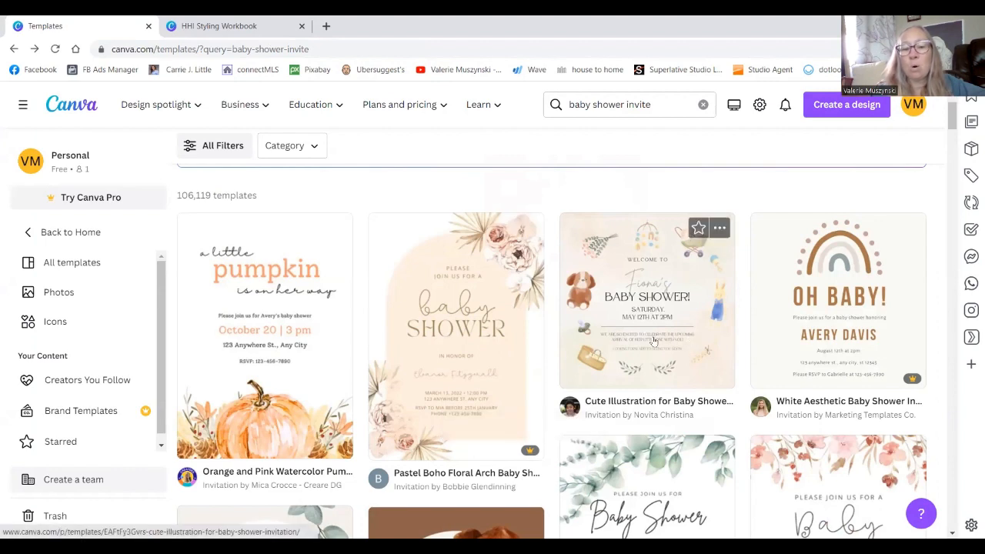
pyautogui.click(262, 400)
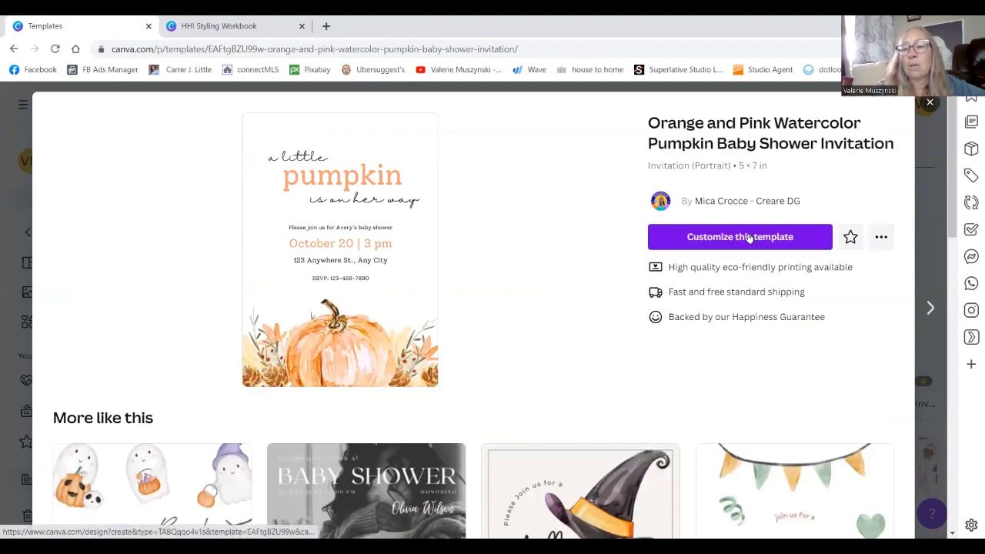
# Look over the similar templates, but start customizing the orange and pink pumpkin invitation itself.
pyautogui.scroll(-2, 953, 257)
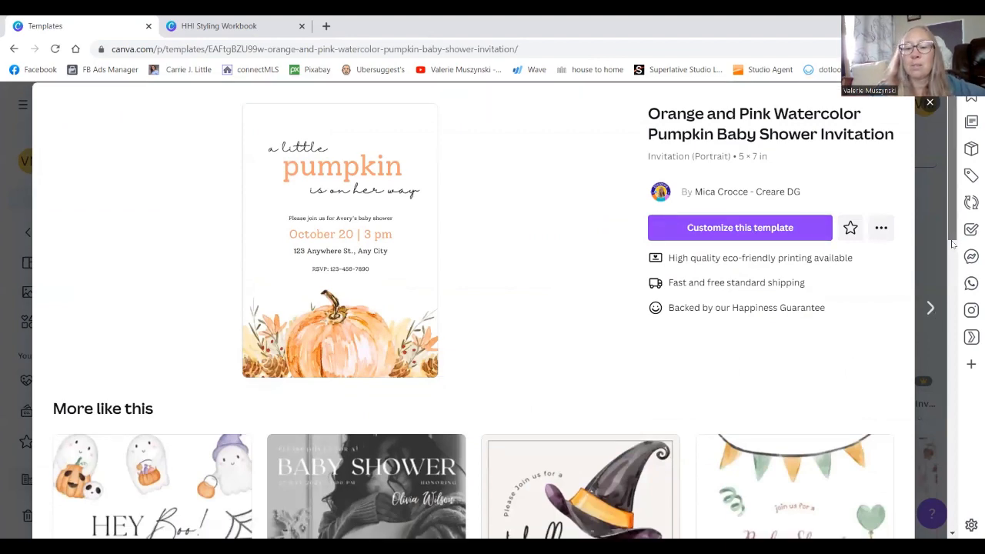
pyautogui.scroll(-4, 953, 258)
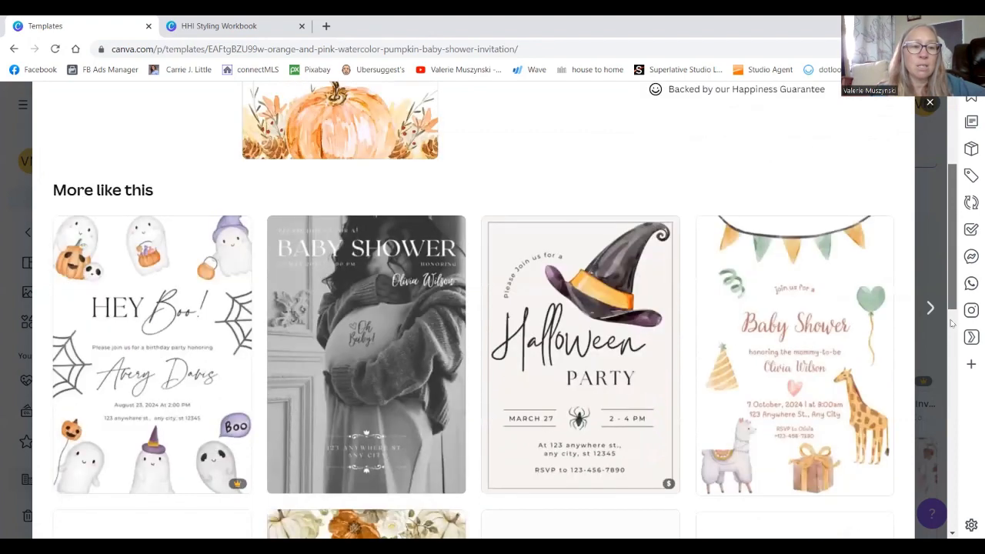
pyautogui.scroll(-2, 953, 324)
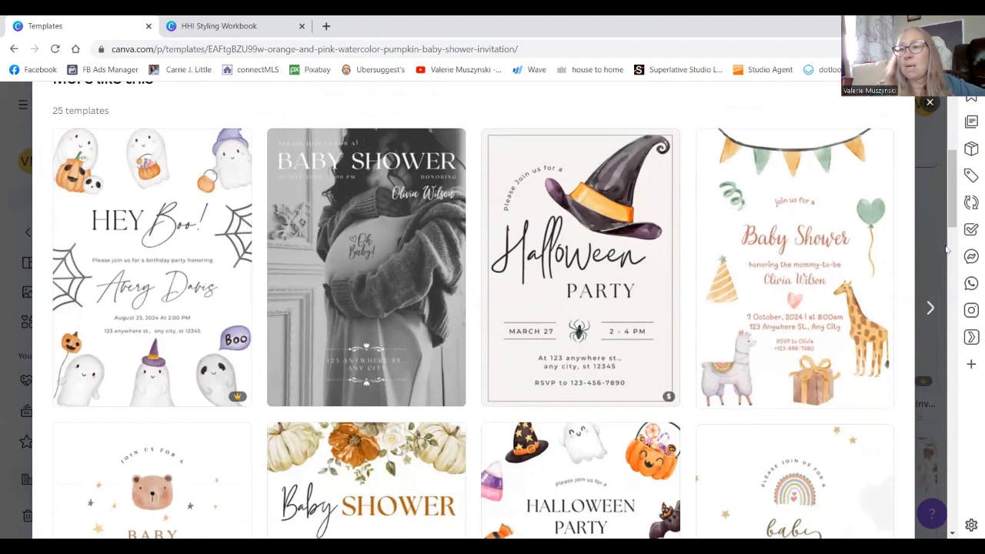
pyautogui.scroll(4, 472, 308)
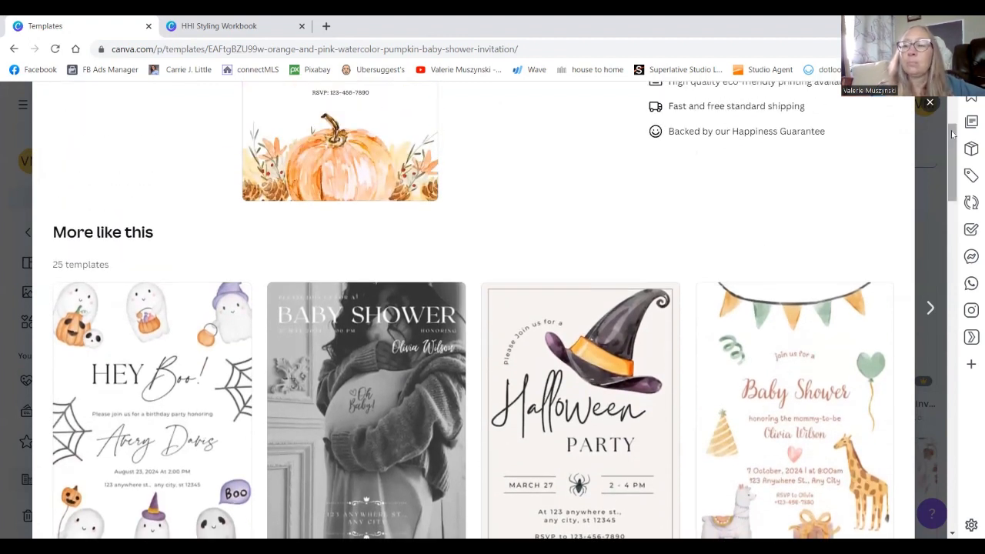
pyautogui.scroll(5, 767, 198)
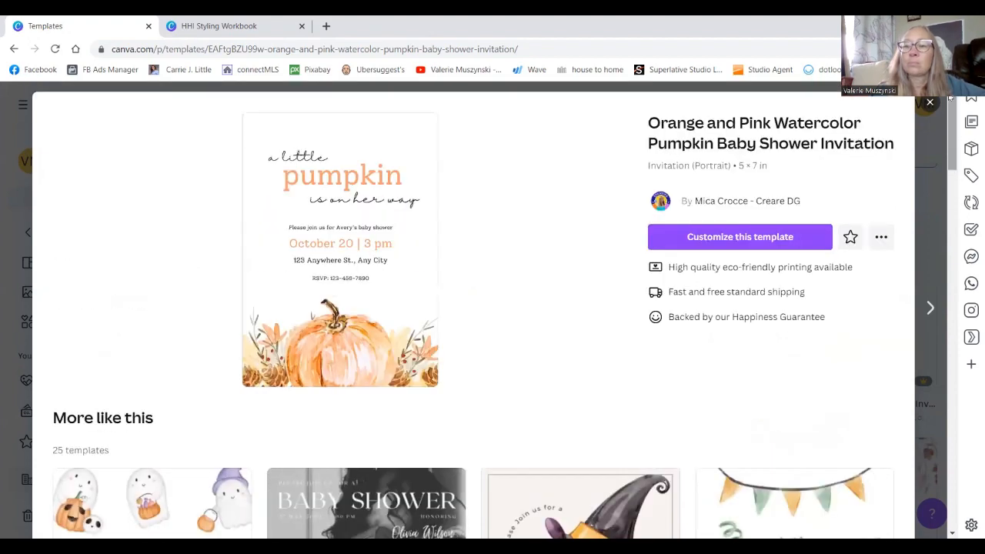
pyautogui.click(725, 236)
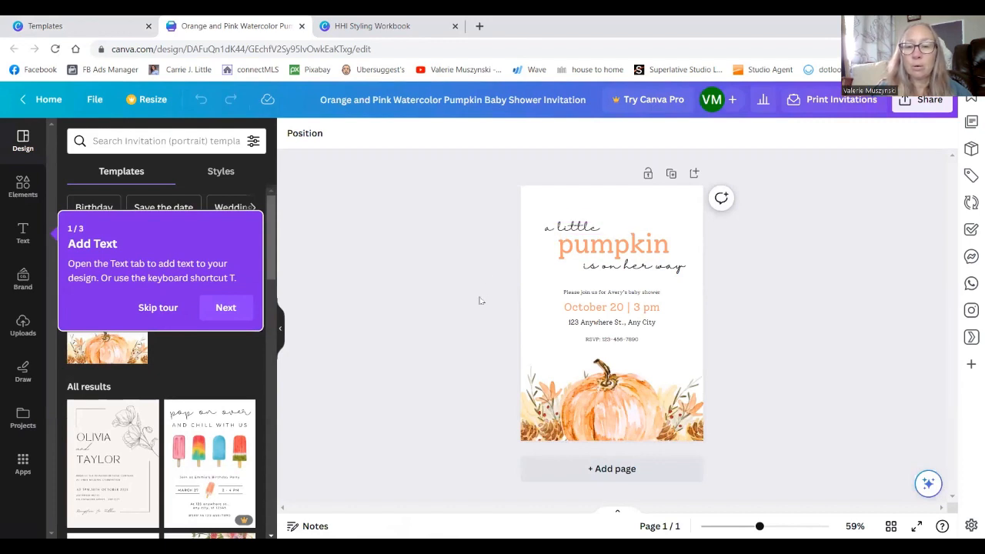
# Skip the editor tour and look at the fonts available for the "a little" text.
pyautogui.click(578, 225)
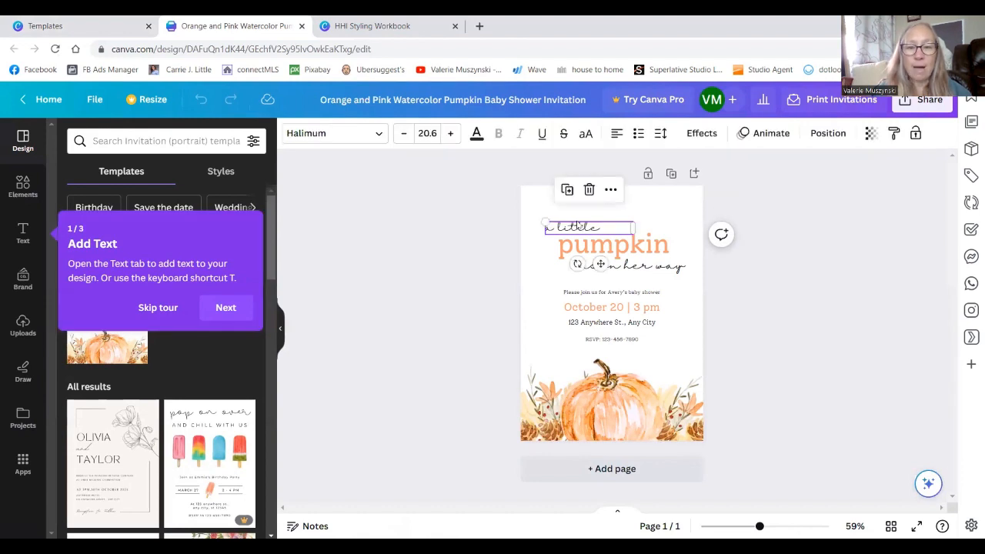
pyautogui.click(378, 137)
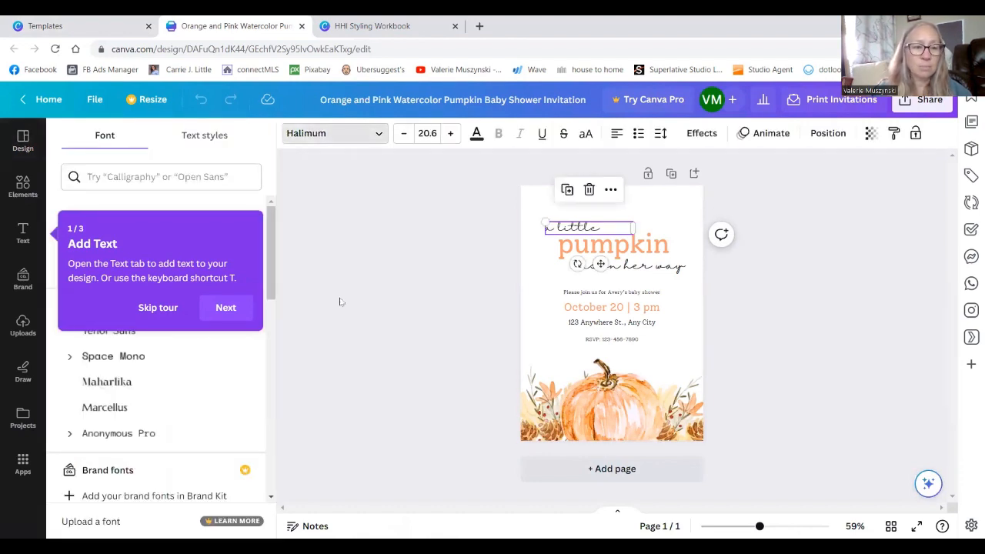
pyautogui.click(147, 307)
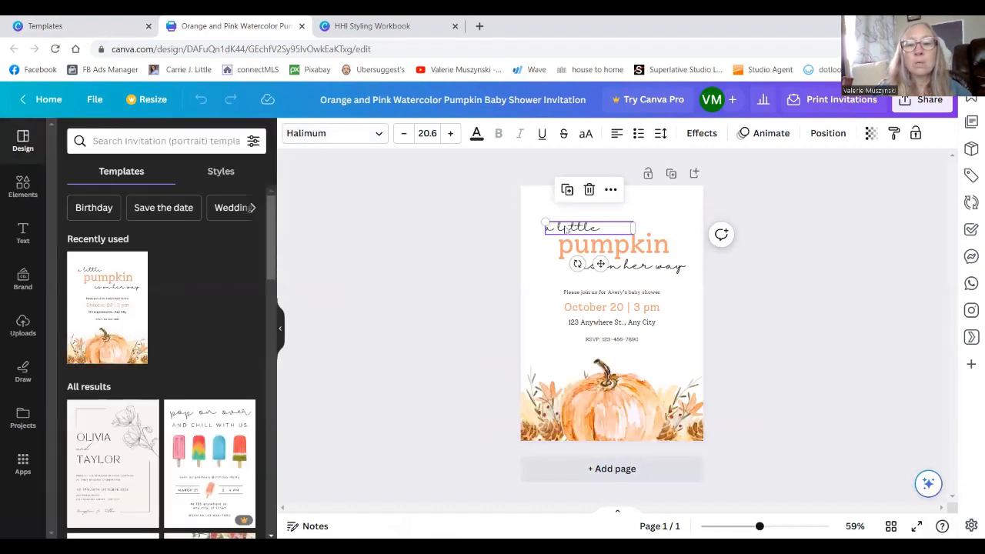
pyautogui.click(377, 133)
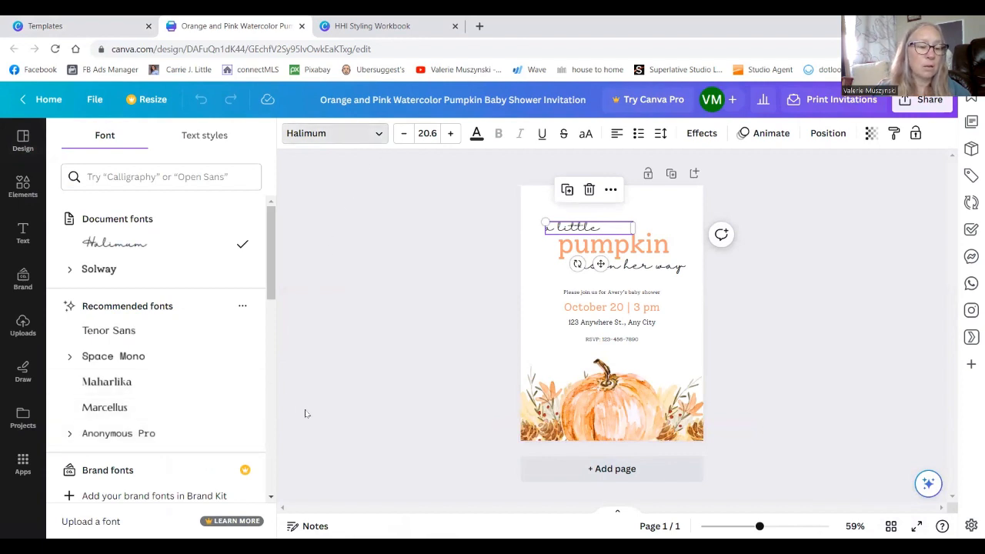
pyautogui.click(383, 286)
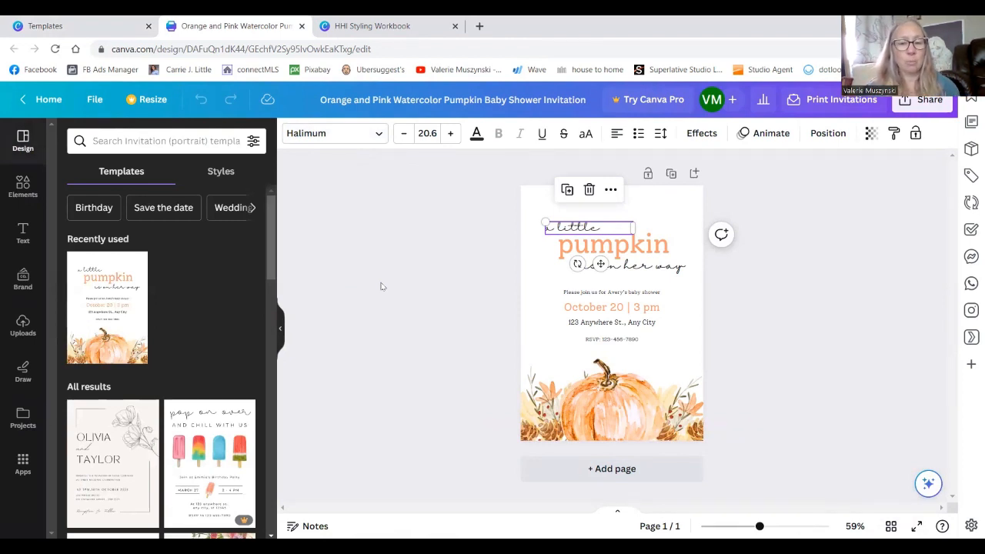
# Change the invitation's "a little" text to "a big".
pyautogui.doubleClick(568, 233)
pyautogui.write('a baby')
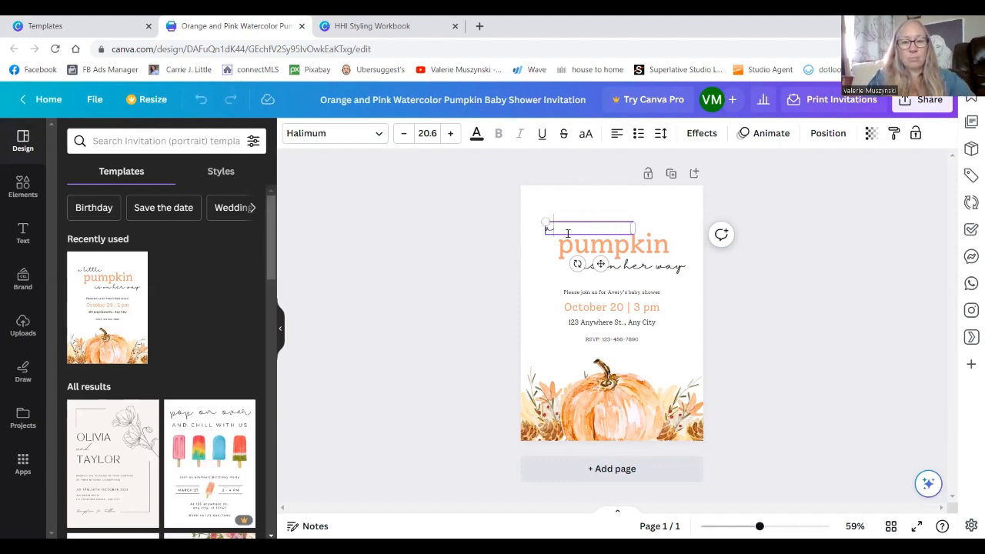
pyautogui.write('g')
pyautogui.click(443, 358)
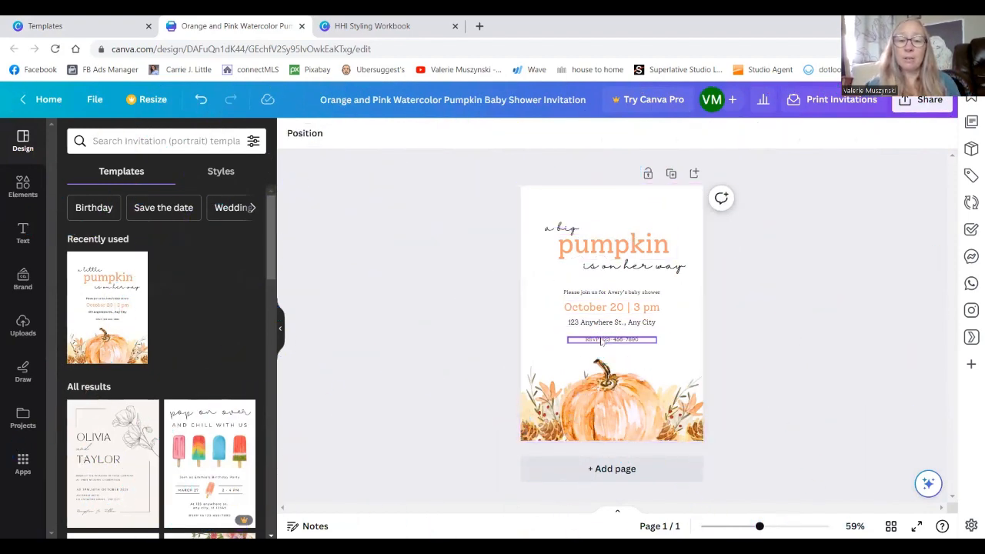
# Move the pumpkin image up over the invitation details and enlarge it to nearly the page's left edge.
pyautogui.click(612, 393)
pyautogui.moveTo(612, 392); pyautogui.dragTo(611, 285)
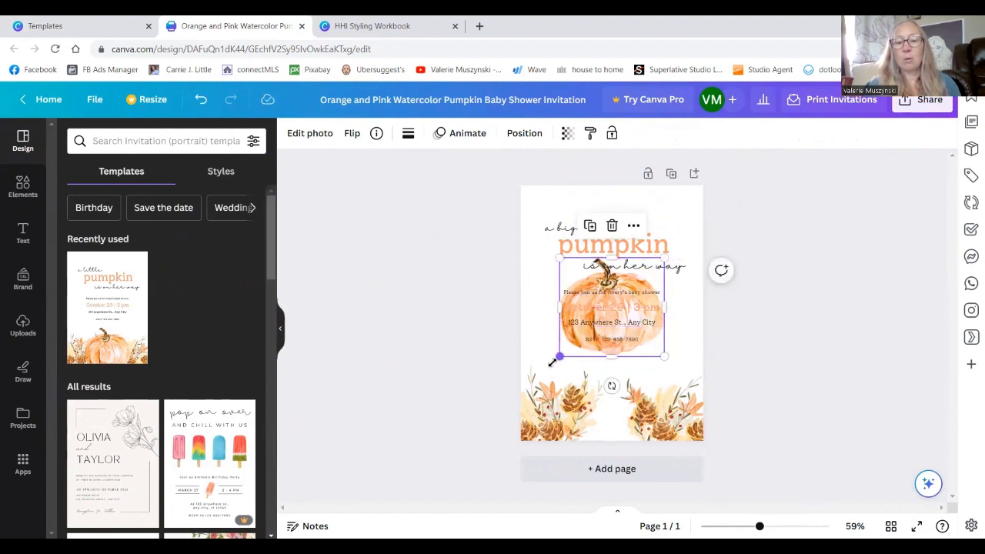
pyautogui.moveTo(552, 362); pyautogui.dragTo(523, 391)
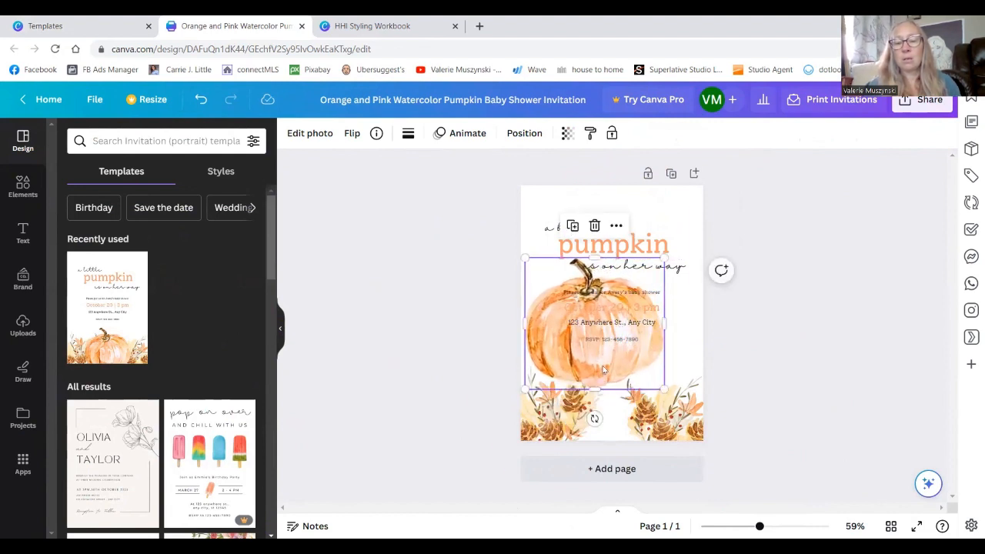
# Move the watercolor pumpkin back down to the bottom edge of the invitation, over the pinecones.
pyautogui.moveTo(620, 369); pyautogui.dragTo(633, 412)
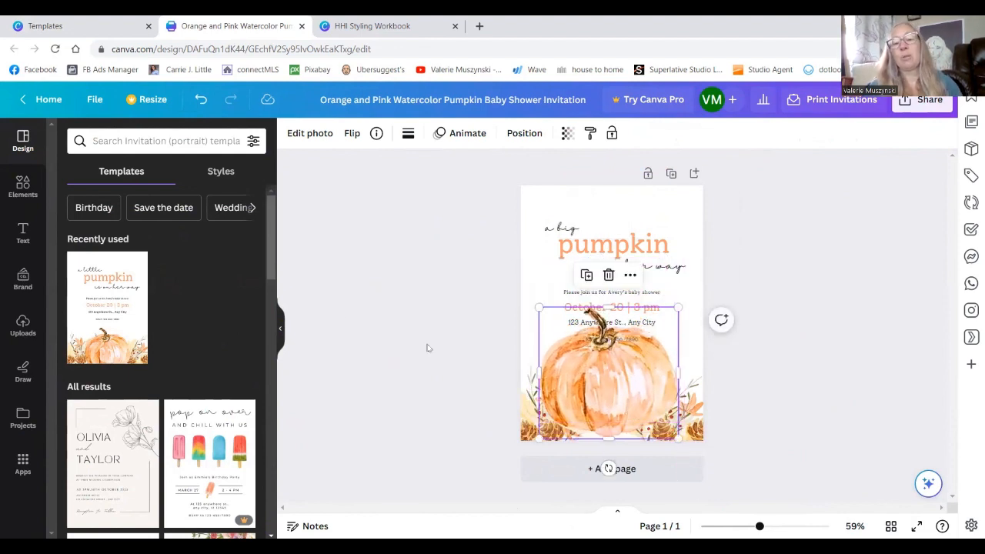
pyautogui.click(429, 348)
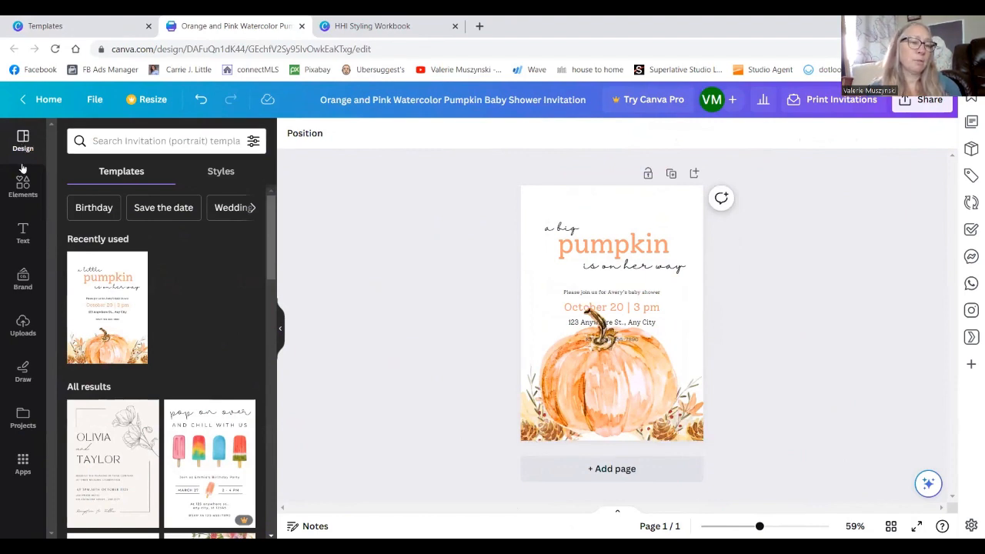
# Search the design elements for "pumpkin" and show all of the matching photos.
pyautogui.click(24, 188)
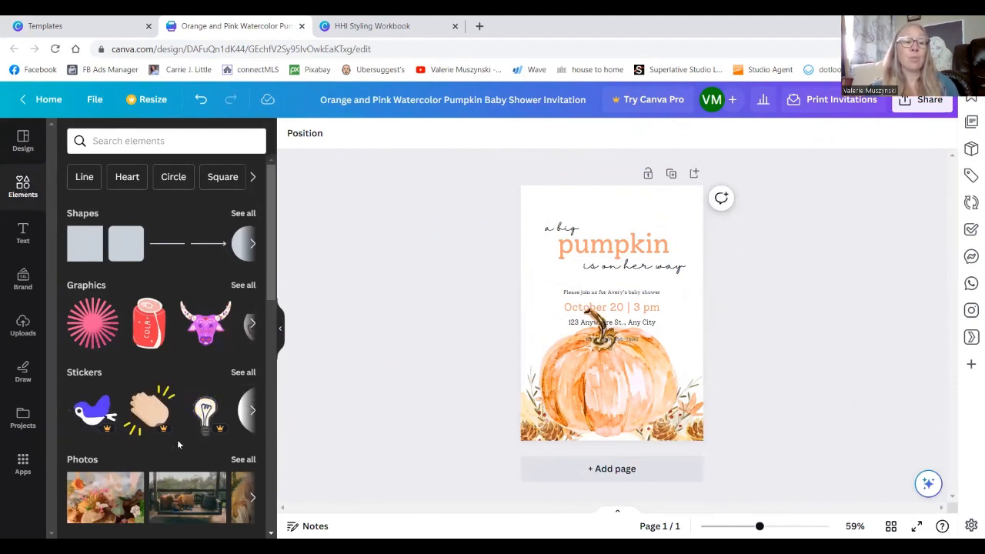
pyautogui.moveTo(269, 261); pyautogui.dragTo(269, 274)
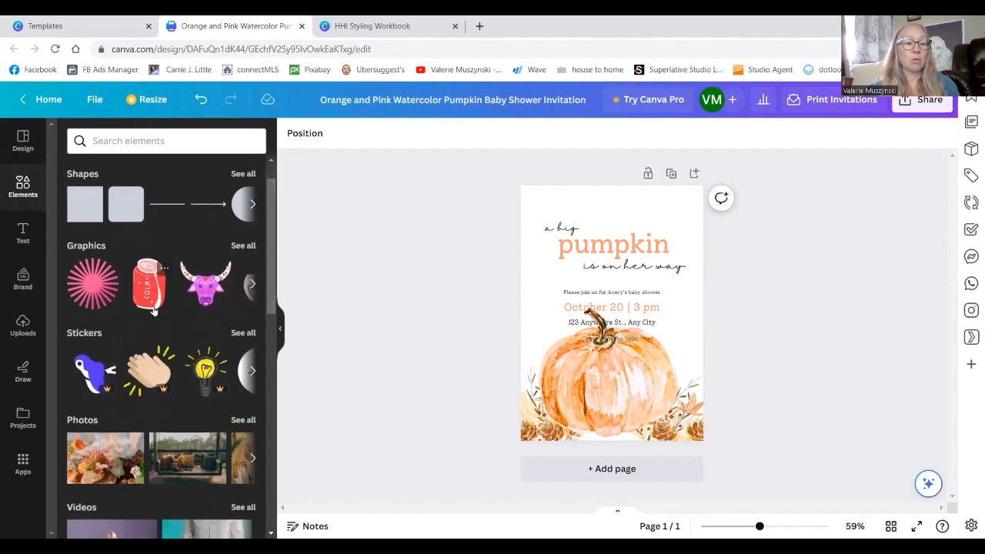
pyautogui.moveTo(274, 255); pyautogui.dragTo(253, 187)
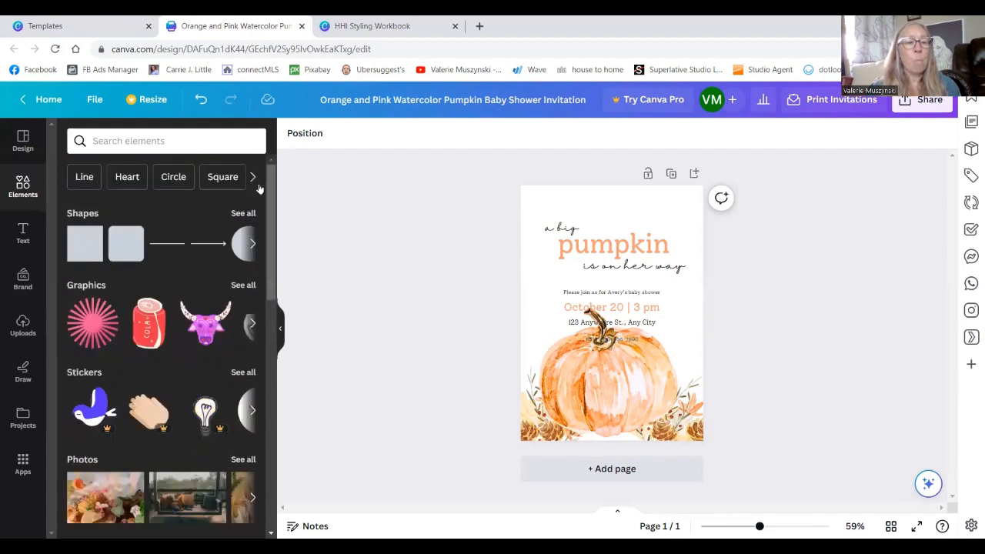
pyautogui.click(141, 137)
pyautogui.write('punkin')
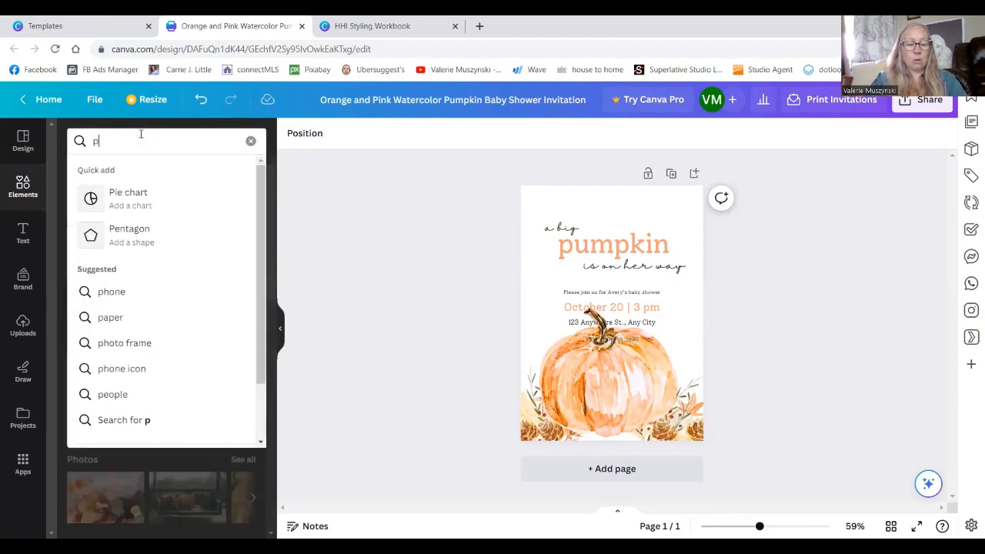
pyautogui.press('BackSpace')
pyautogui.press('BackSpace')
pyautogui.press('BackSpace')
pyautogui.press('BackSpace')
pyautogui.write('m')
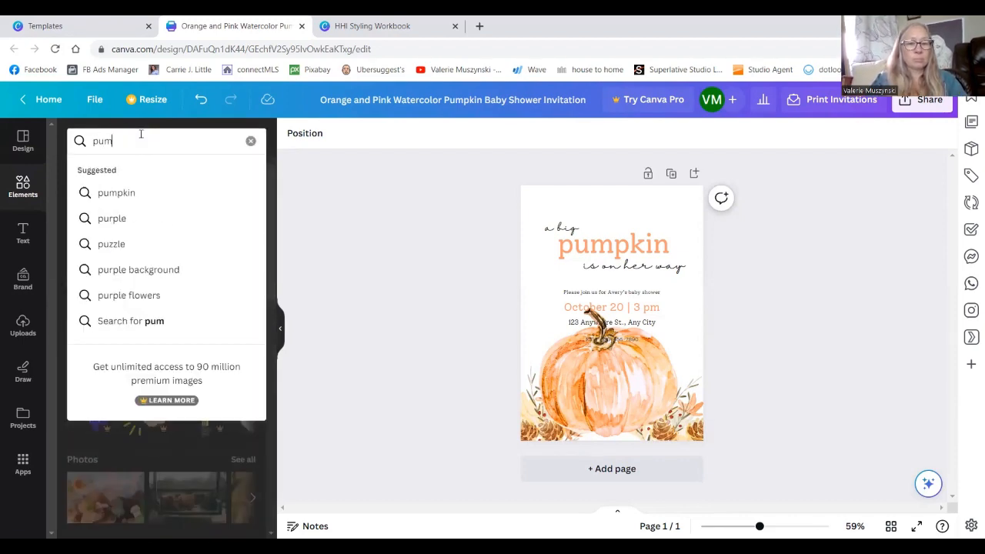
pyautogui.write('p')
pyautogui.press('BackSpace')
pyautogui.write('pkin')
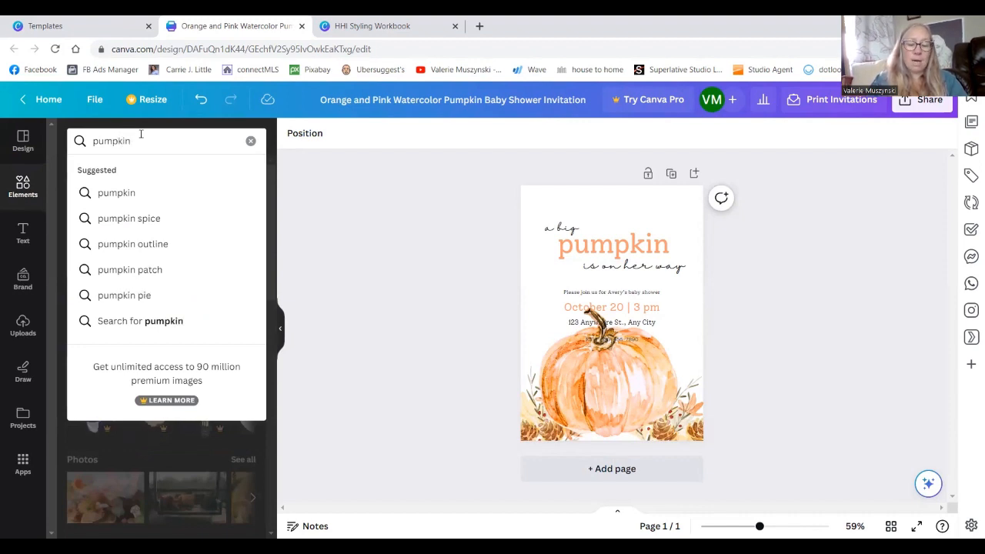
pyautogui.press('Return')
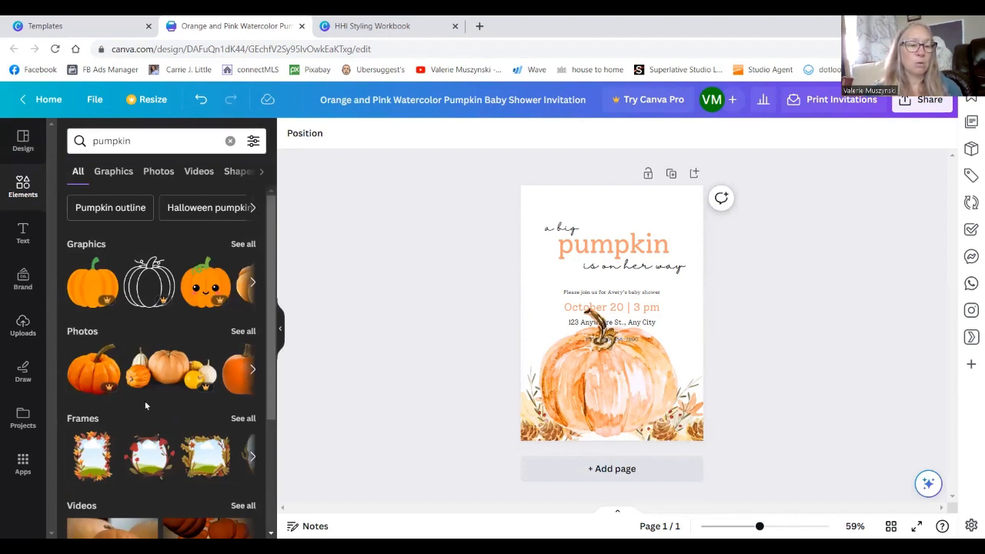
pyautogui.click(243, 331)
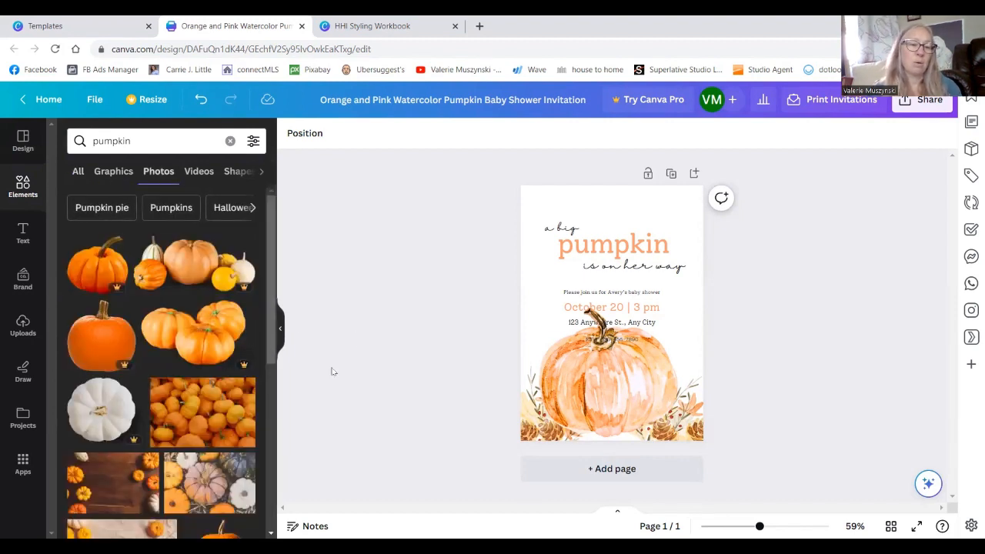
# Add the photo of three orange pumpkins to the invitation and delete the watercolor pumpkin.
pyautogui.click(197, 344)
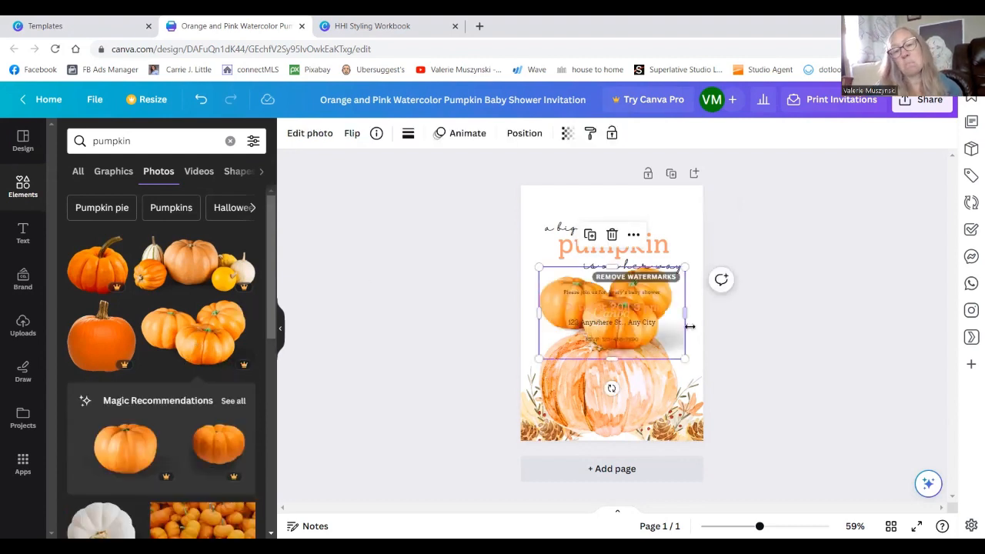
pyautogui.click(614, 418)
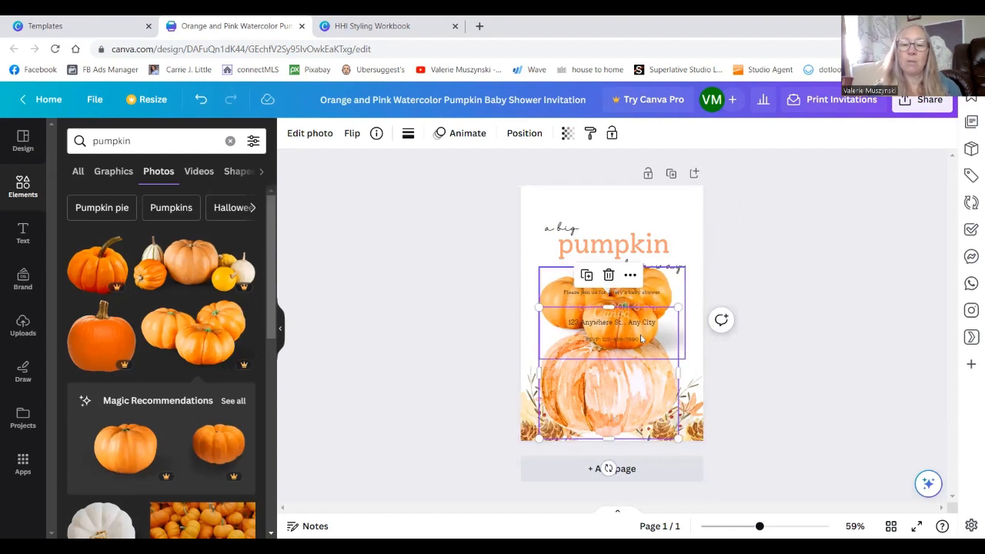
pyautogui.click(446, 376)
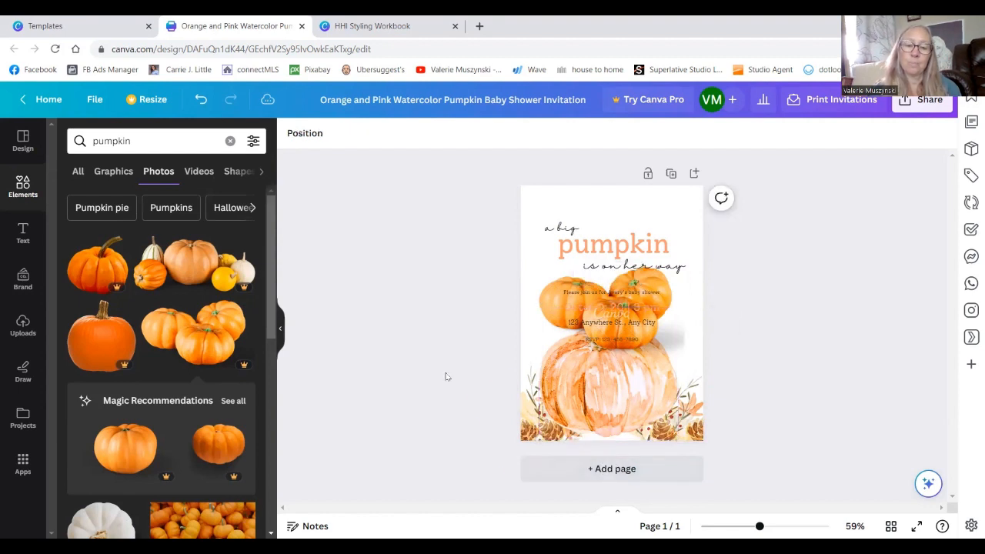
pyautogui.click(598, 381)
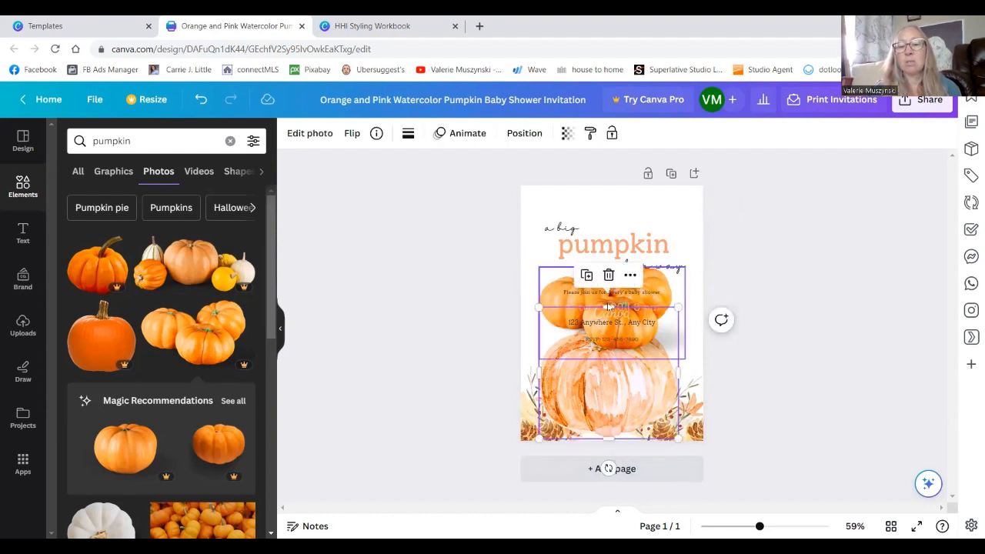
pyautogui.click(608, 276)
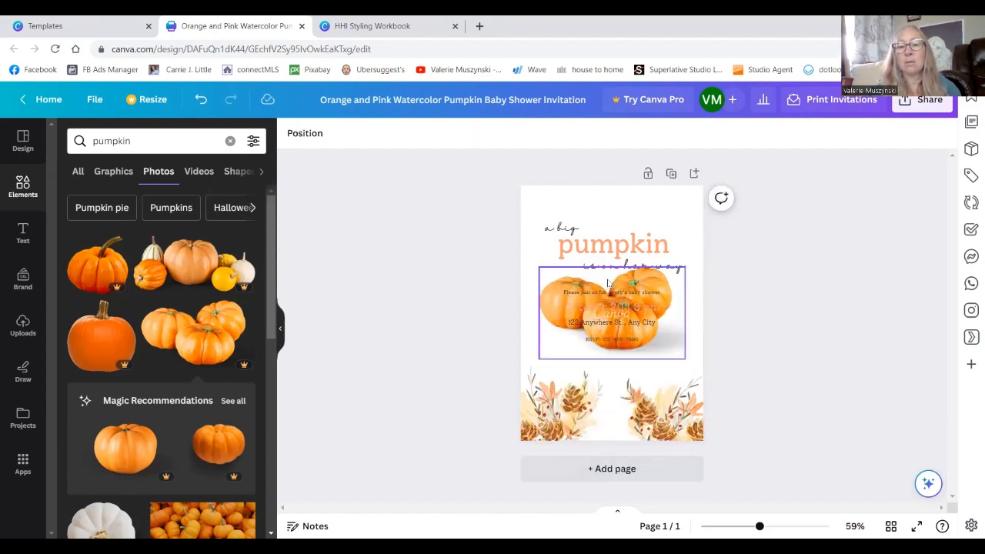
# Move the three-pumpkin photo below the RSVP line, down to the bottom edge of the invitation.
pyautogui.click(670, 319)
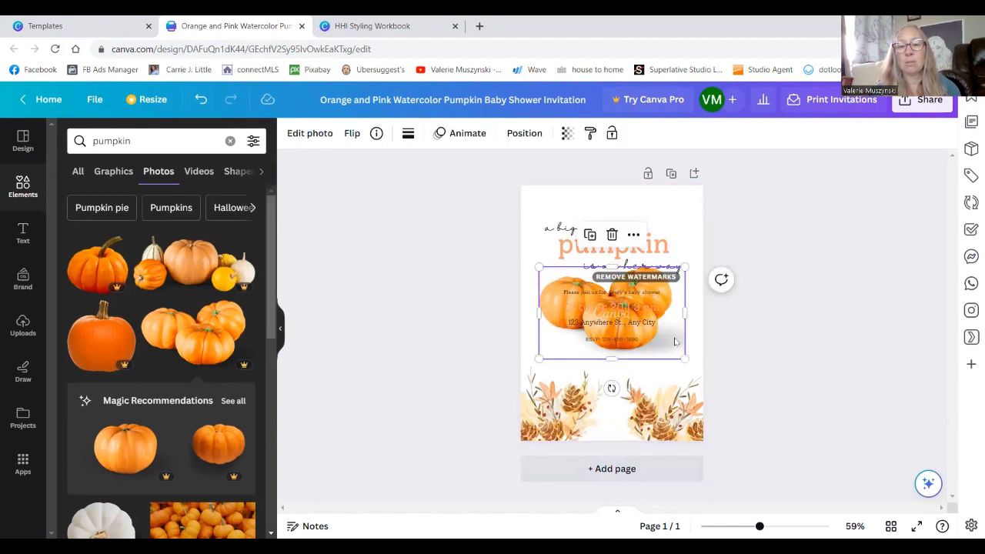
pyautogui.moveTo(674, 341); pyautogui.dragTo(673, 422)
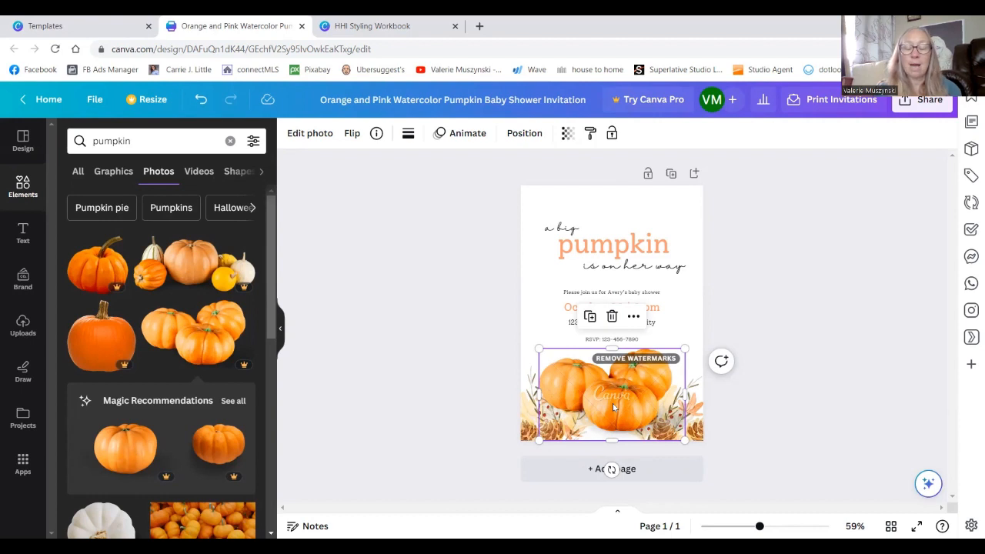
pyautogui.click(802, 343)
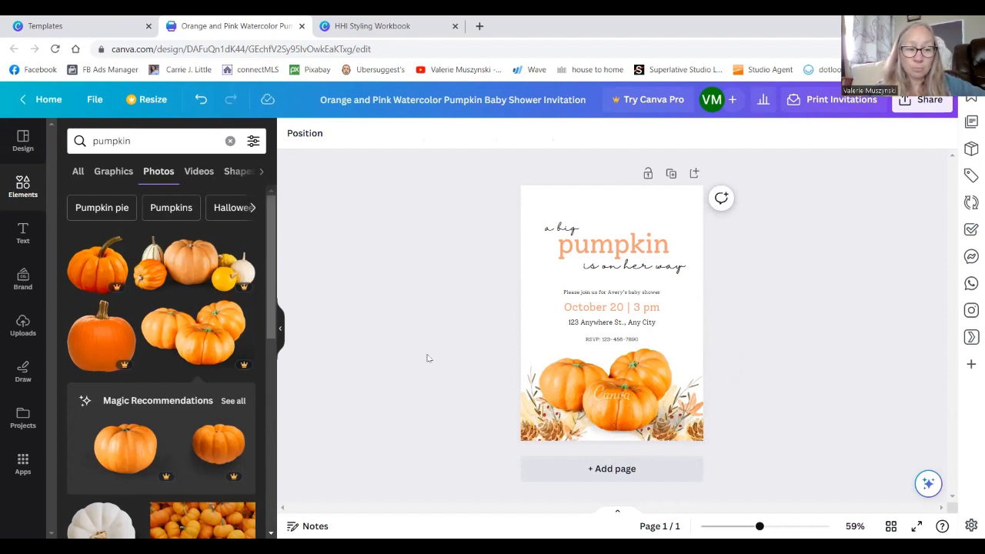
# Look at the sources for uploading media, and download the invitation as a PNG.
pyautogui.click(23, 321)
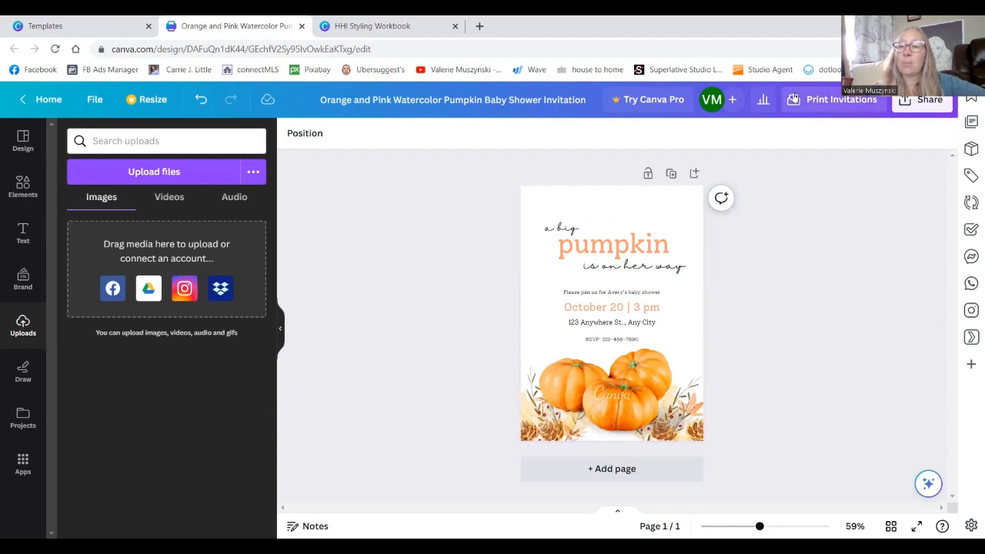
pyautogui.click(927, 100)
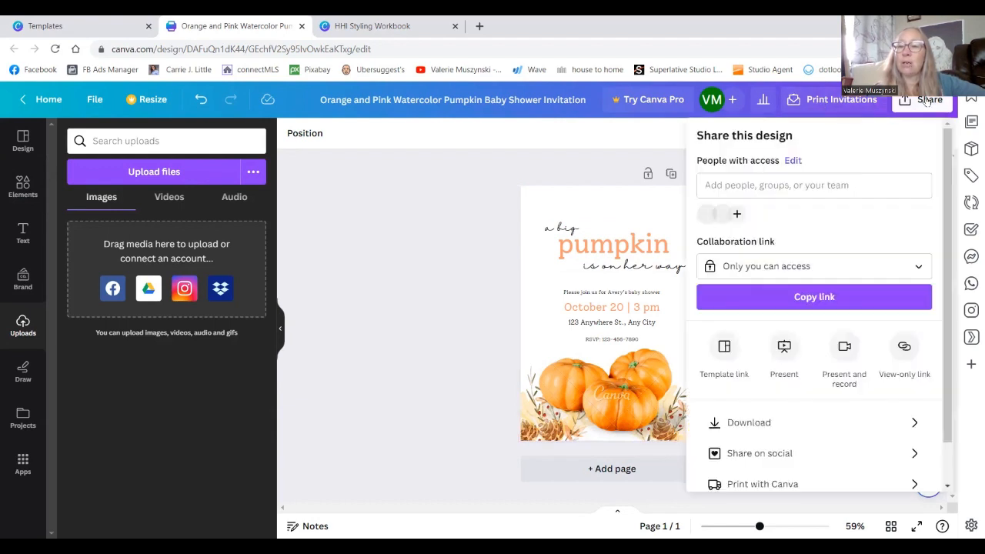
pyautogui.click(755, 423)
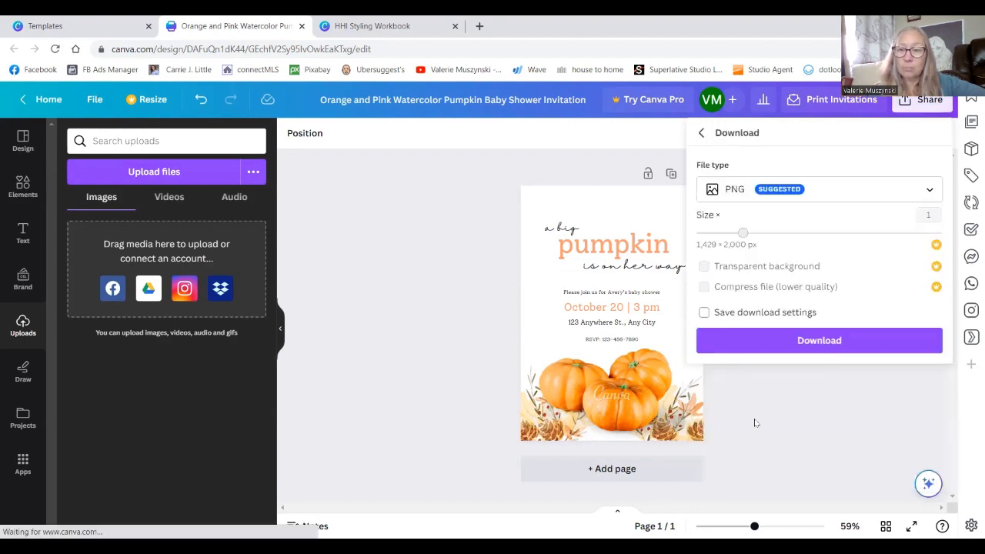
pyautogui.click(729, 341)
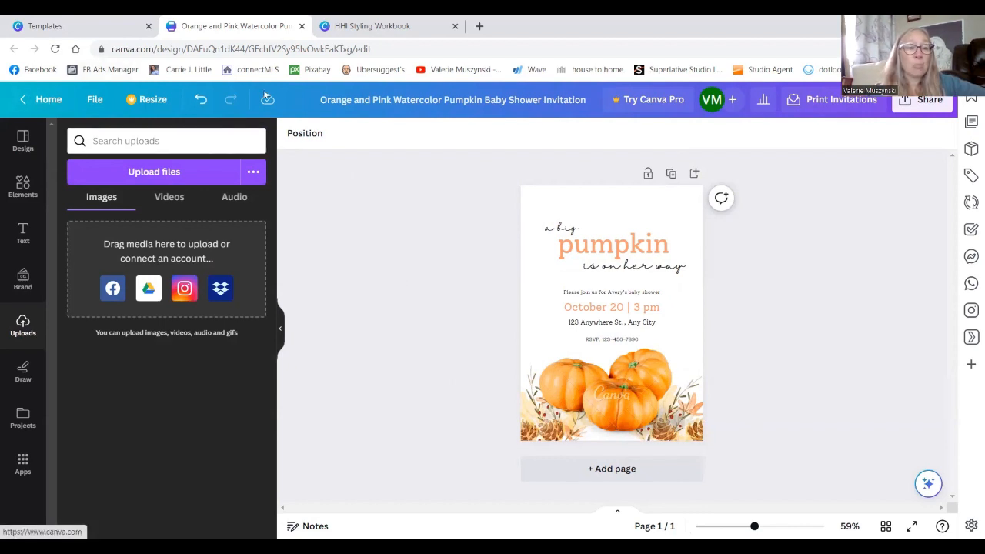
# Return to the home page and look over the template search suggestions and the design types offered.
pyautogui.click(23, 99)
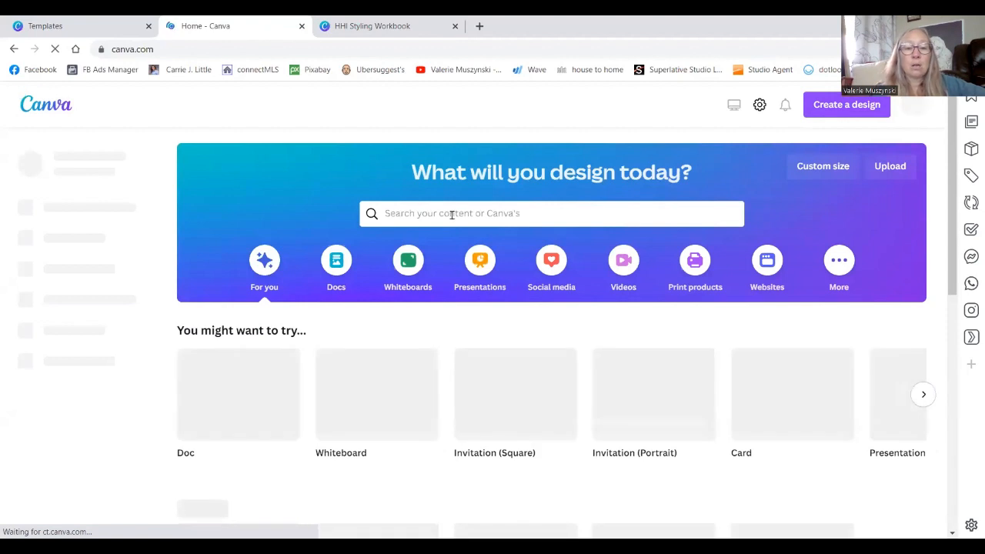
pyautogui.click(453, 217)
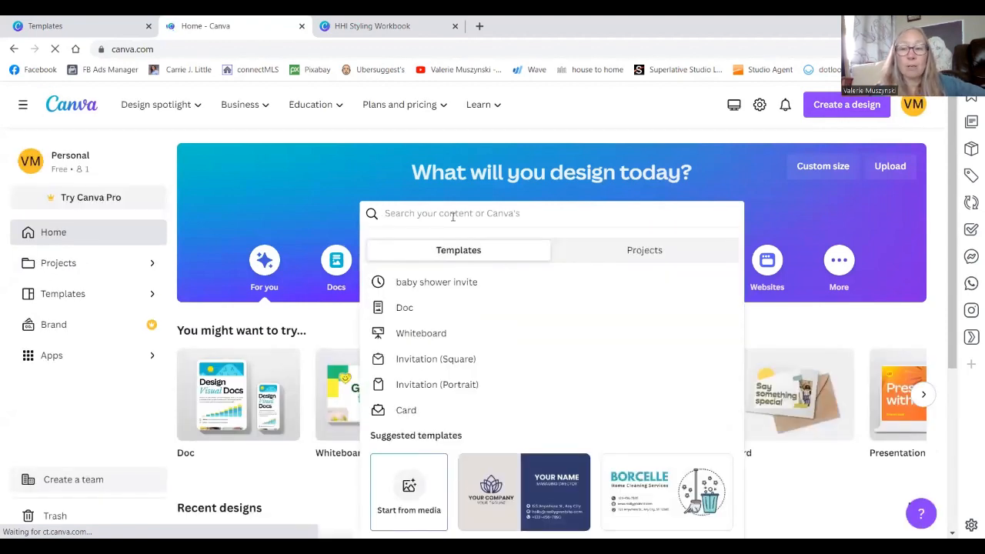
pyautogui.click(925, 323)
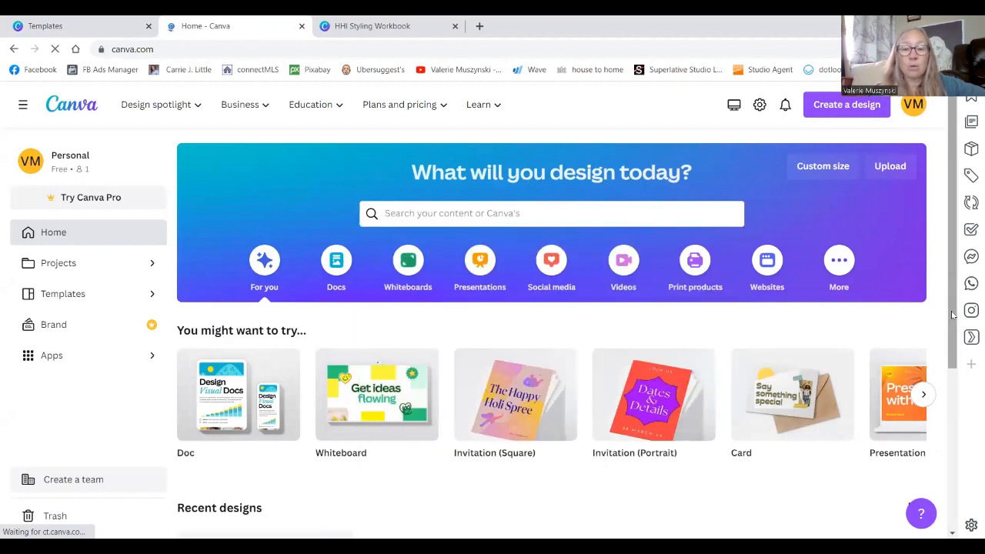
pyautogui.moveTo(952, 317); pyautogui.dragTo(950, 439)
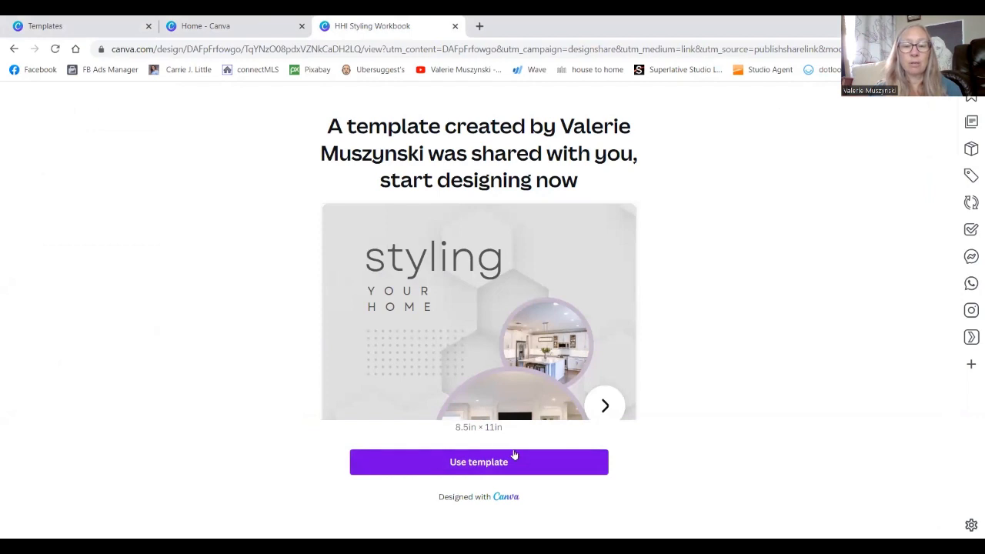
# Preview the first pages of the shared HHI Styling Workbook template and create an editable copy from it.
pyautogui.click(605, 406)
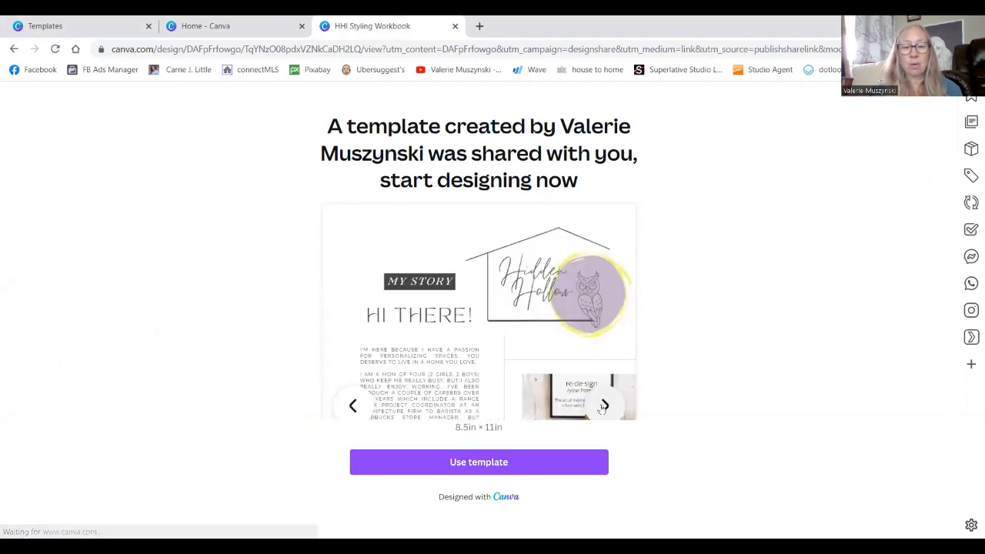
pyautogui.click(605, 406)
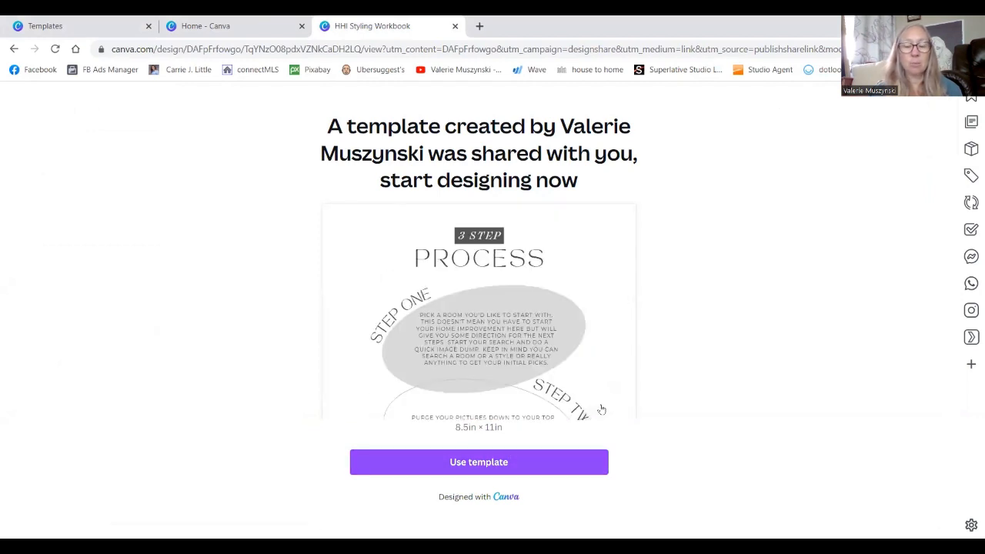
pyautogui.click(603, 408)
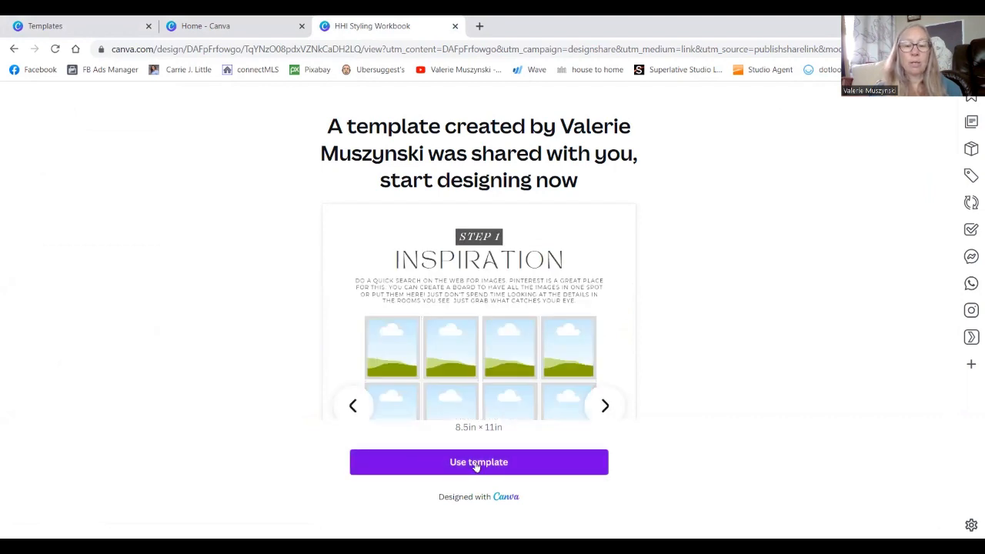
pyautogui.click(476, 463)
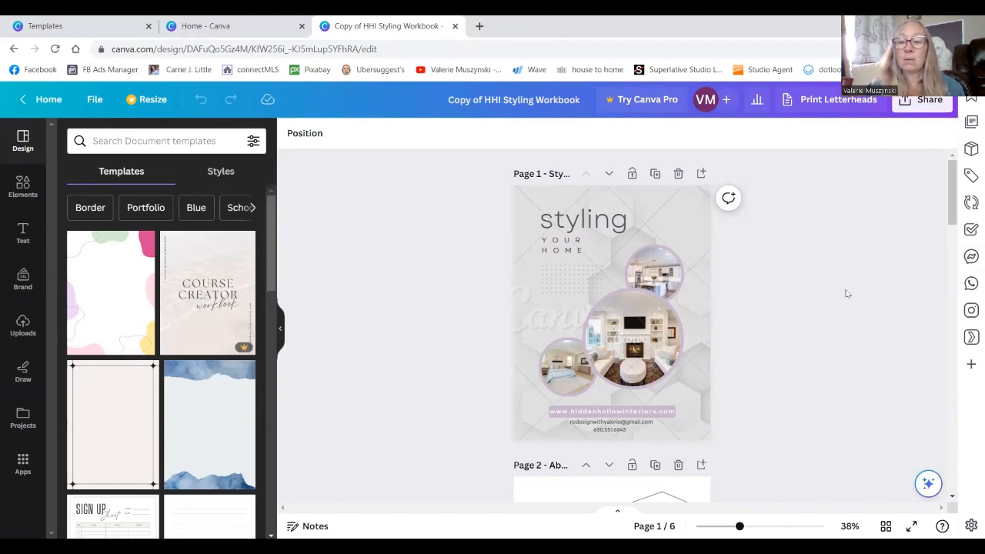
# Look through the workbook copy from the cover to the Your Style page, returning to the Step 1 Inspiration page.
pyautogui.scroll(-5, 848, 293)
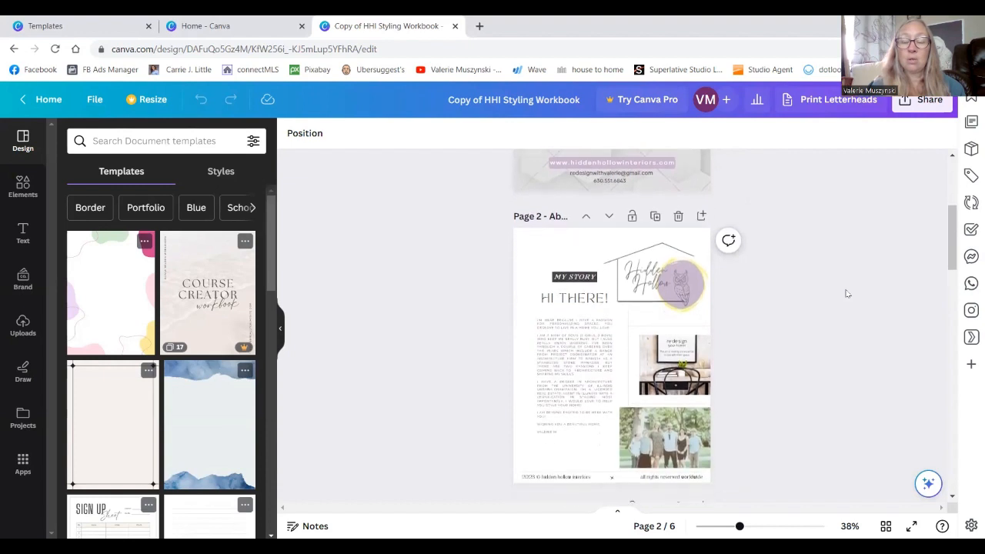
pyautogui.scroll(-3, 848, 293)
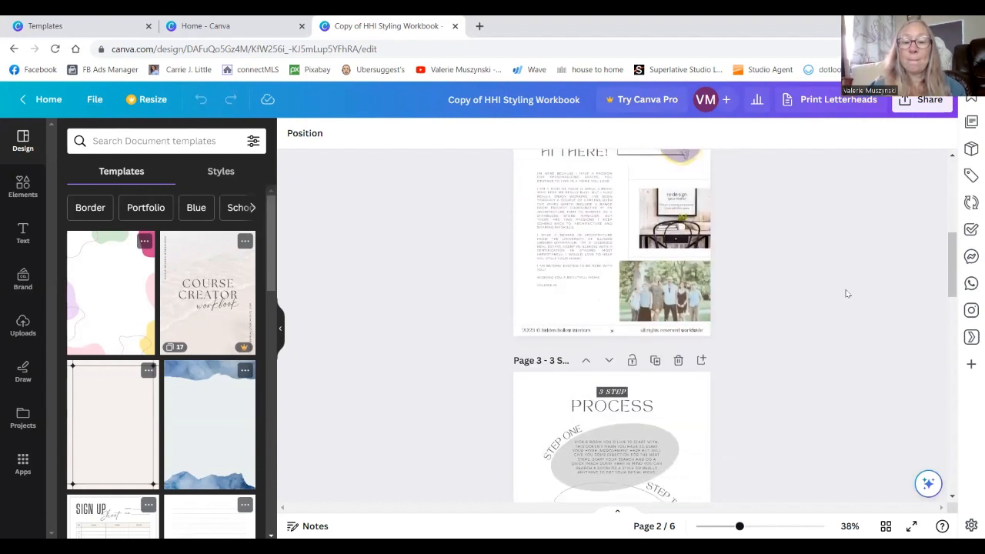
pyautogui.scroll(-5, 848, 293)
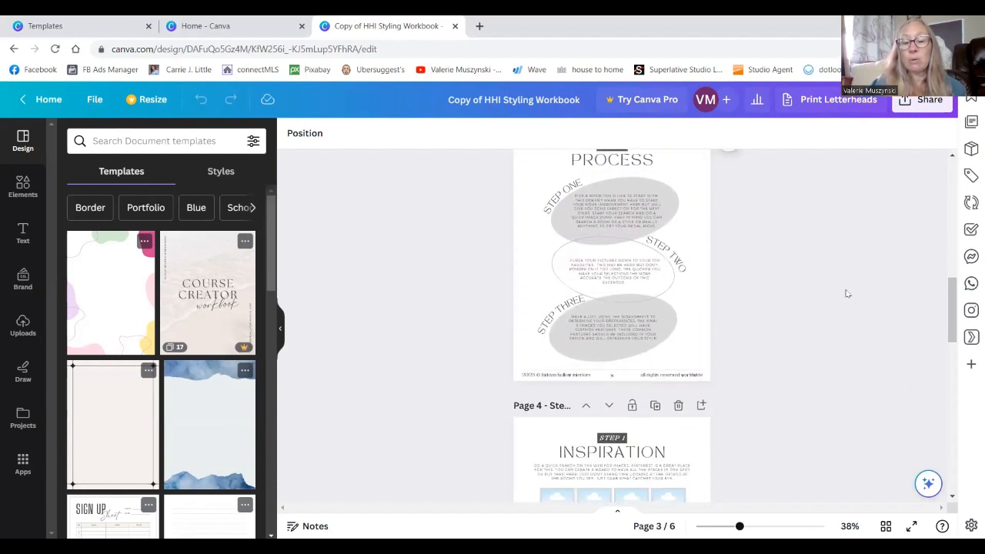
pyautogui.scroll(-4, 847, 293)
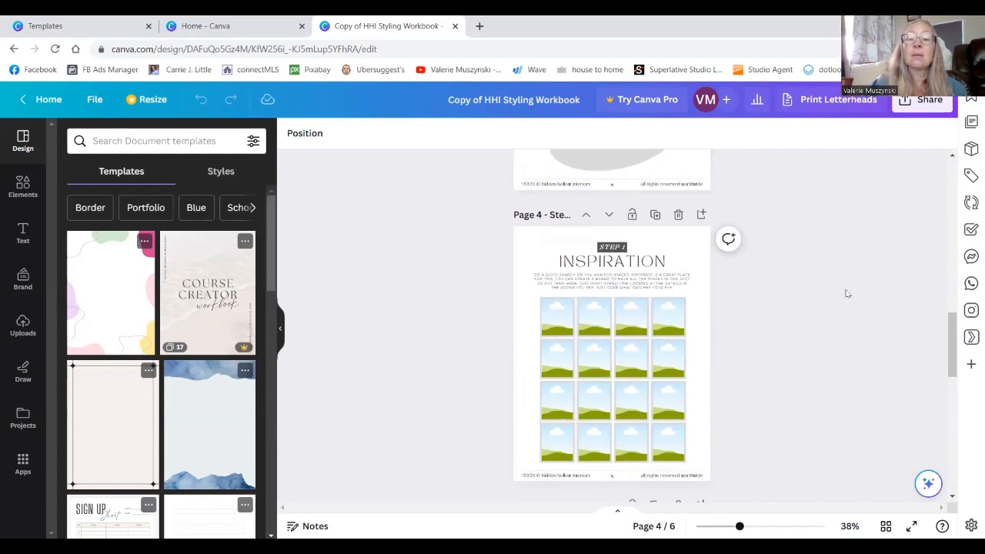
pyautogui.scroll(-1, 848, 294)
pyautogui.scroll(-5, 847, 293)
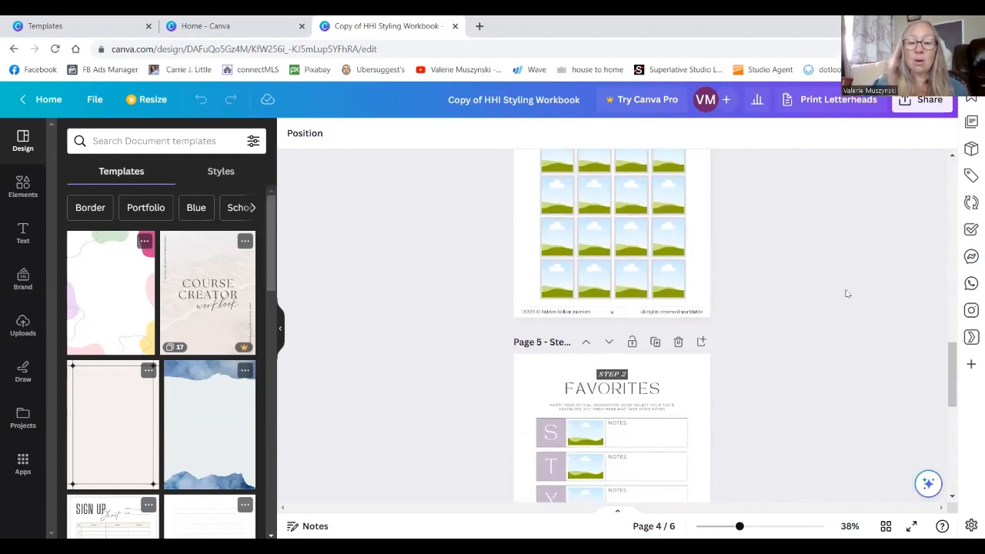
pyautogui.scroll(-3, 847, 293)
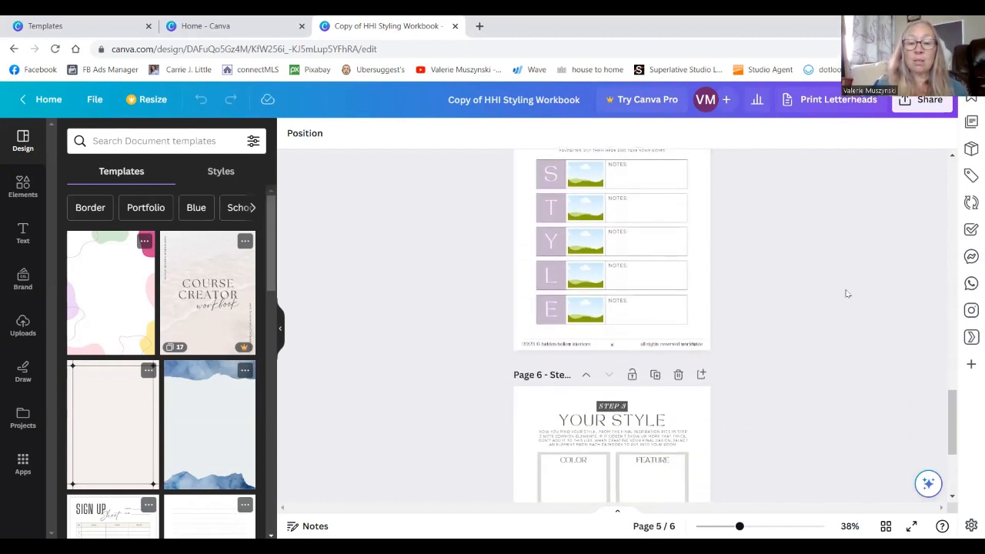
pyautogui.scroll(8, 847, 294)
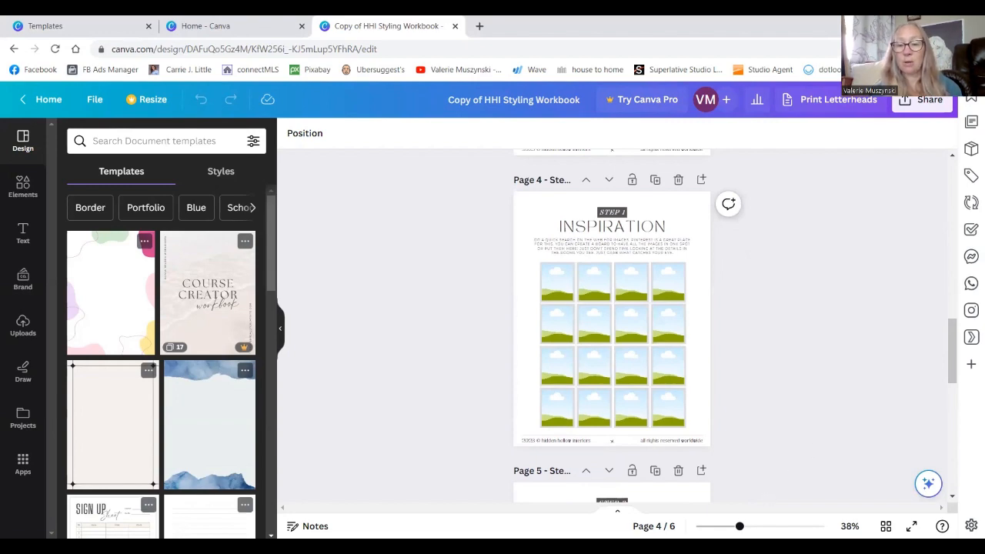
# Enlarge the Inspiration page to 91%, search the elements for "blue bedroom" and show all the photo results.
pyautogui.moveTo(740, 526); pyautogui.dragTo(768, 525)
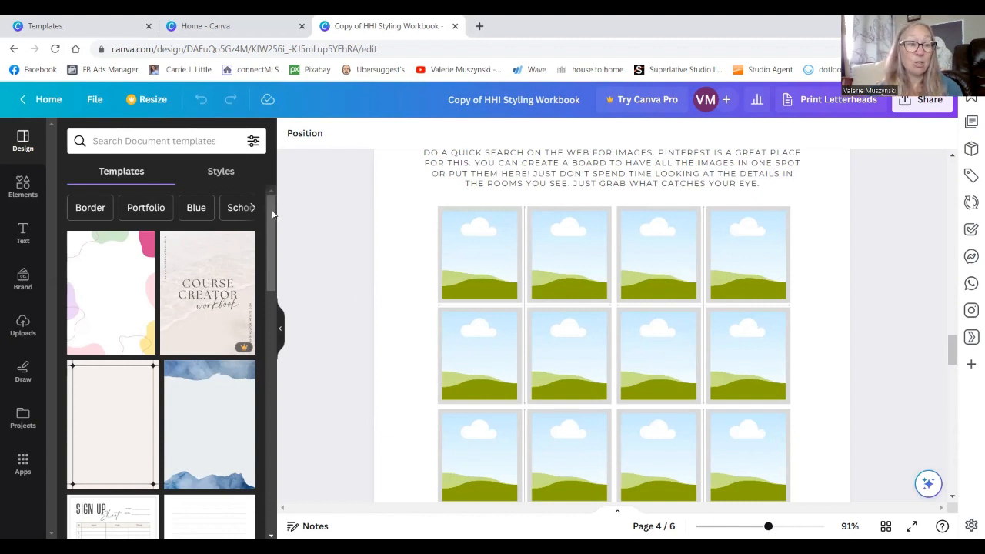
pyautogui.click(23, 187)
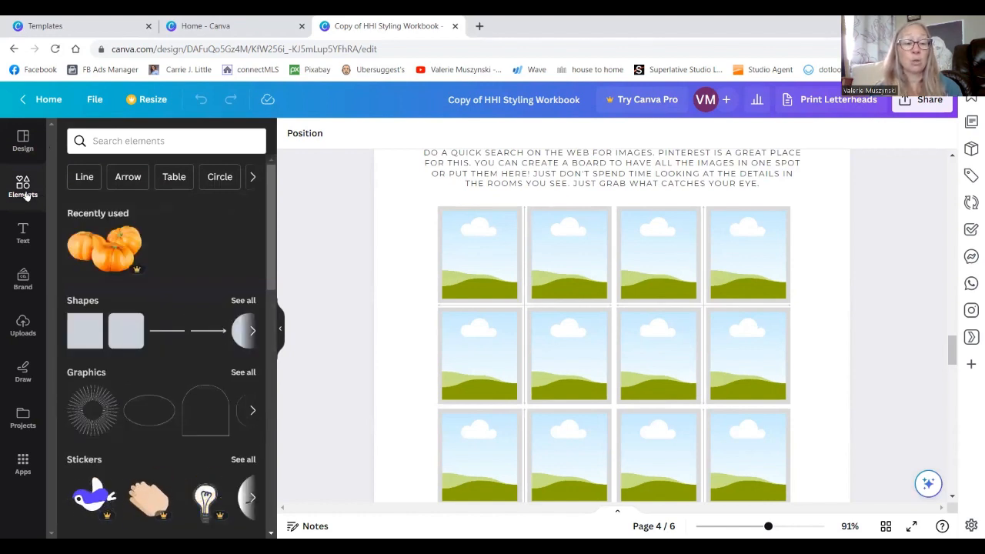
pyautogui.click(108, 140)
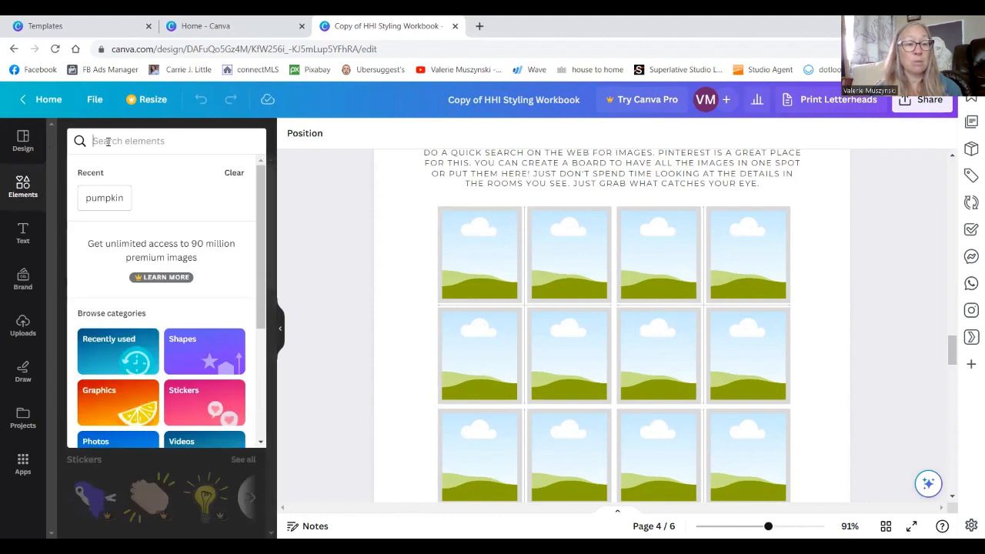
pyautogui.write('blu')
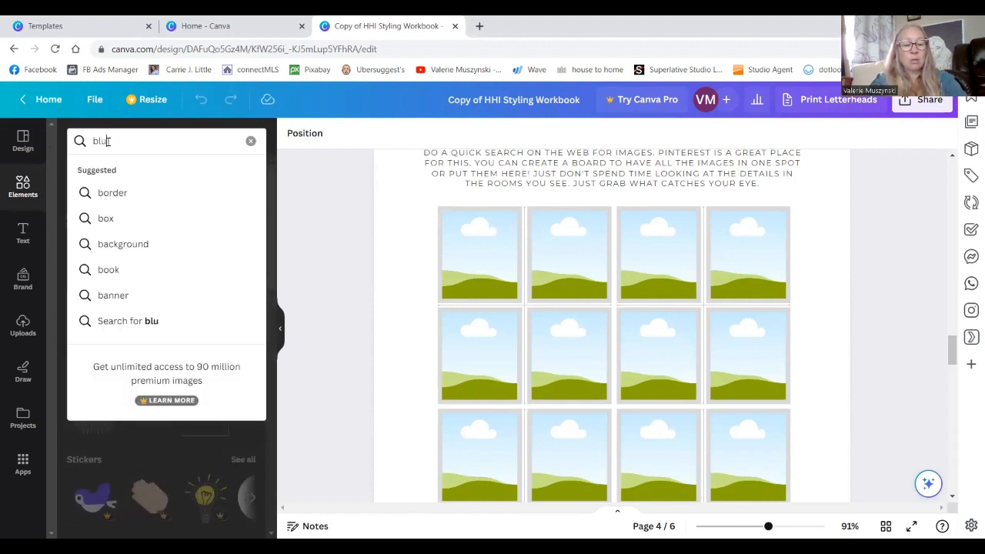
pyautogui.write('e bedroom')
pyautogui.press('Return')
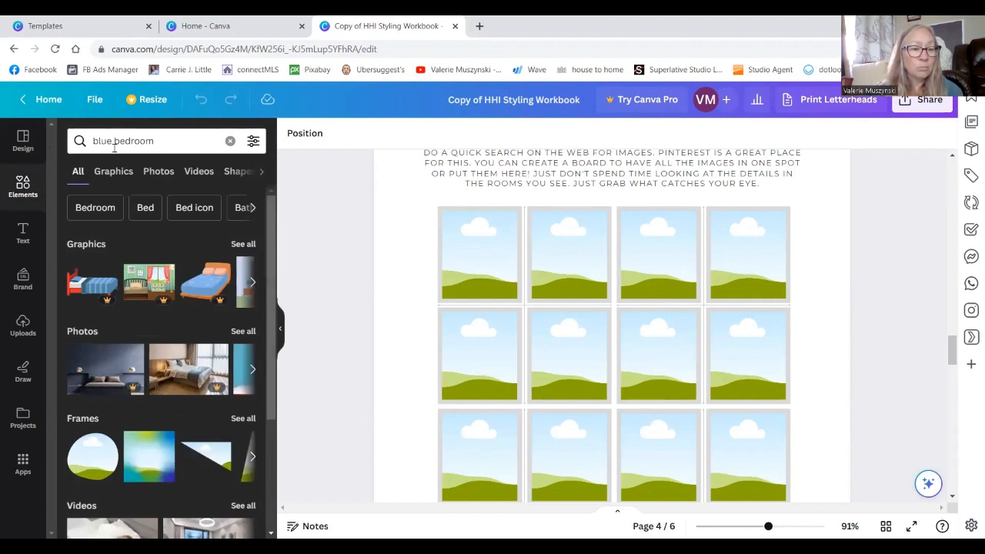
pyautogui.click(241, 332)
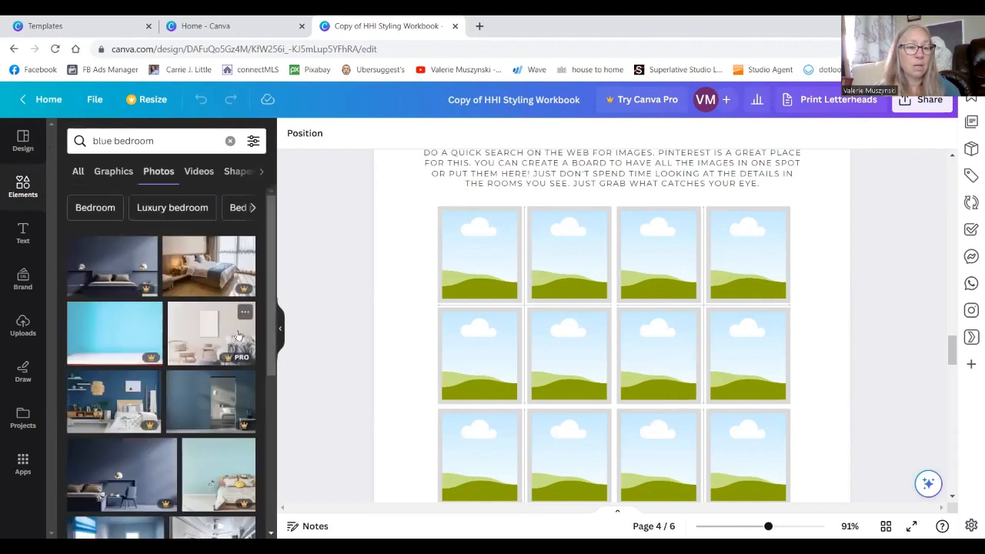
# Place the photo of the blue bed below framed artwork into the first frame of the Inspiration grid's top row.
pyautogui.scroll(-1, 272, 256)
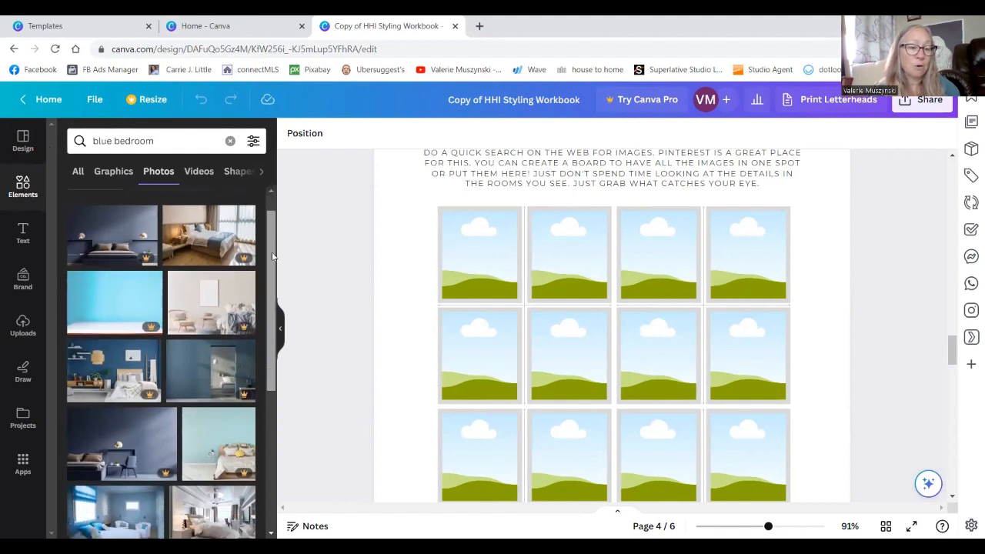
pyautogui.scroll(-5, 271, 277)
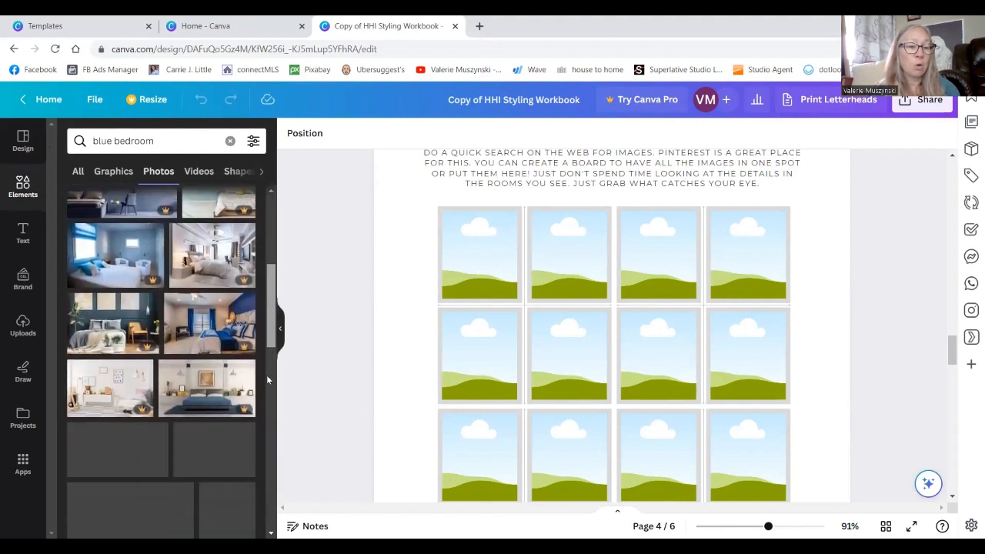
pyautogui.scroll(-1, 268, 386)
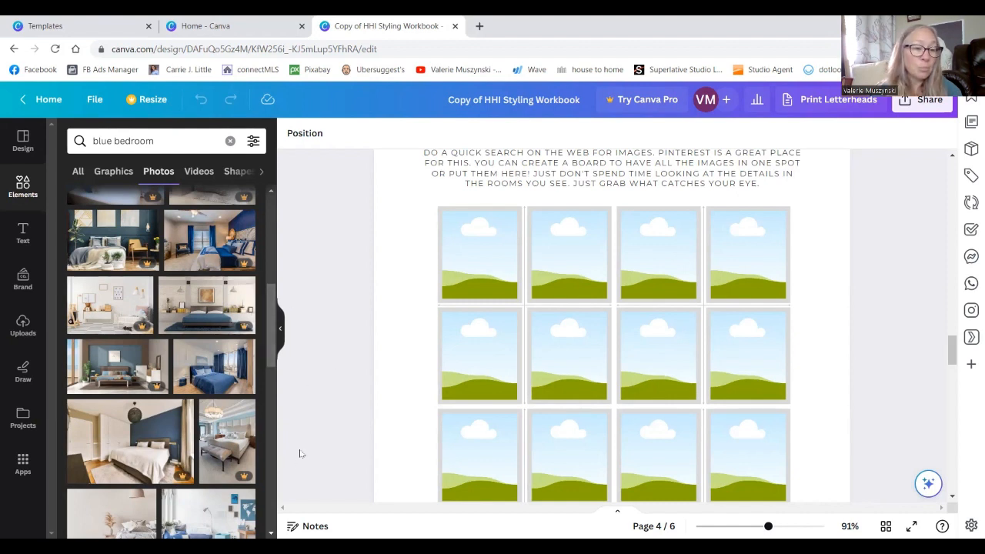
pyautogui.click(203, 316)
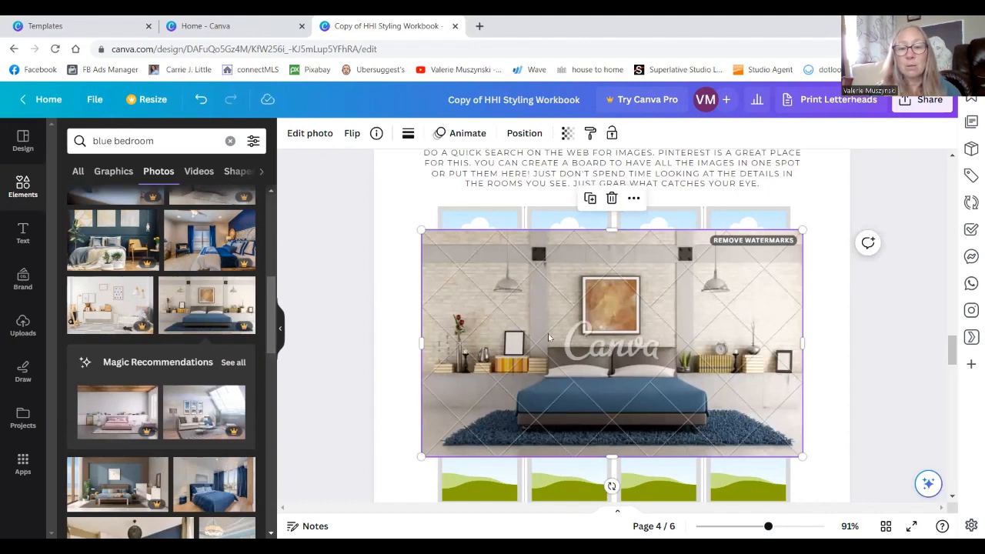
pyautogui.moveTo(559, 337); pyautogui.dragTo(479, 284)
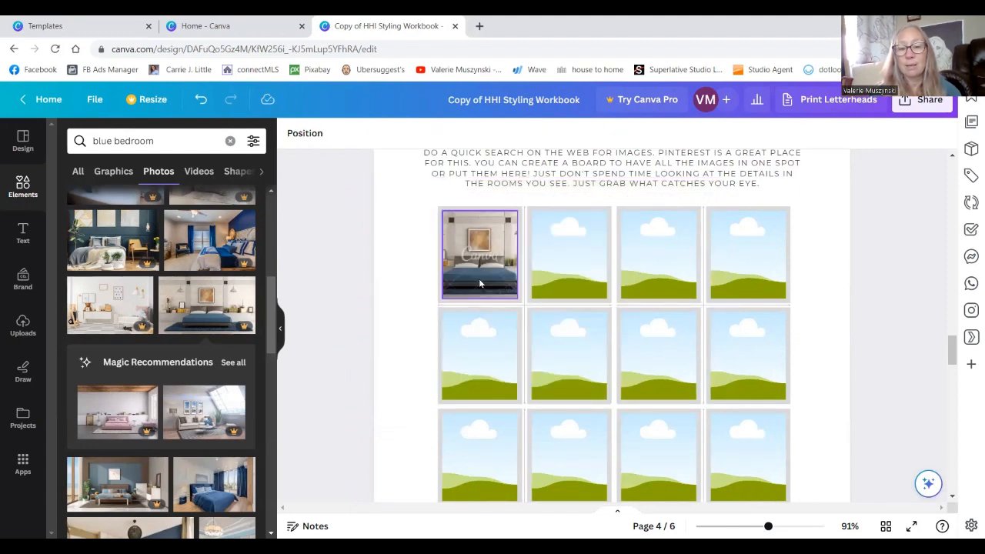
pyautogui.click(434, 334)
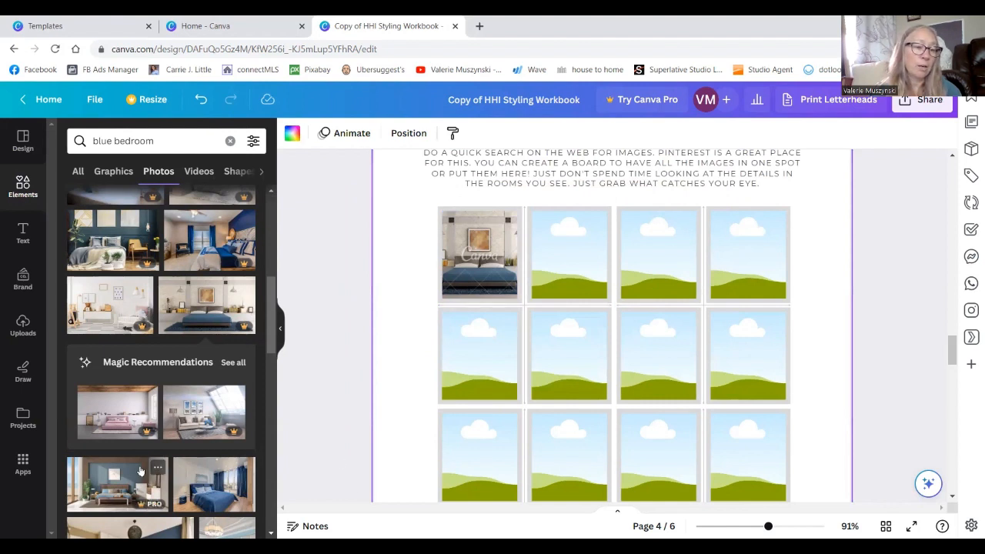
# Place the white children's bedroom photo into the second frame of the Inspiration grid's top row.
pyautogui.click(120, 296)
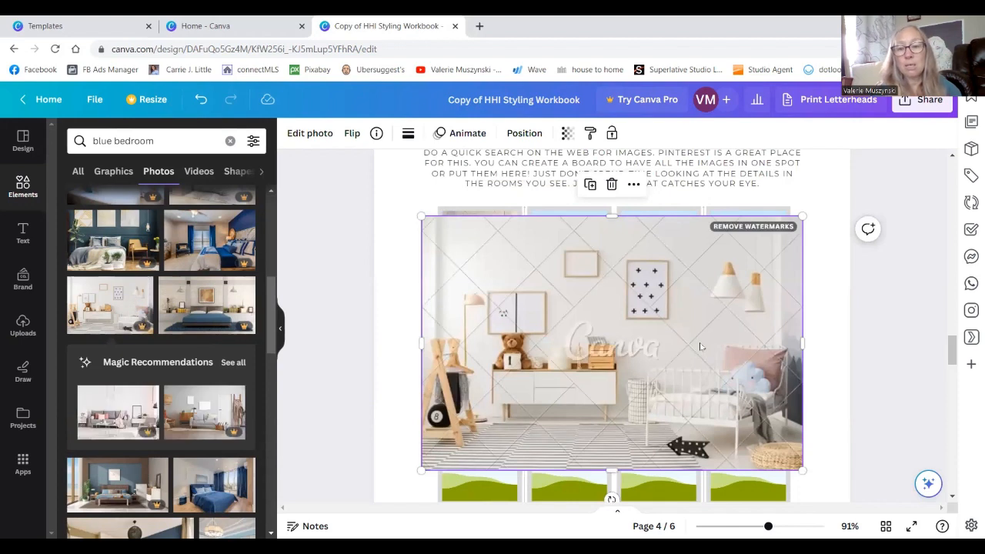
pyautogui.moveTo(683, 350); pyautogui.dragTo(589, 265)
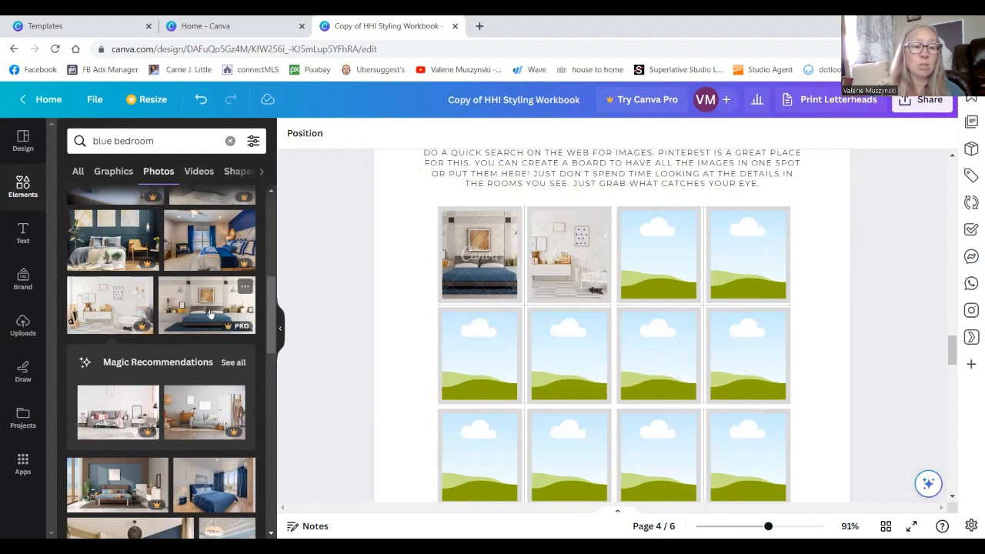
pyautogui.moveTo(271, 327); pyautogui.dragTo(271, 240)
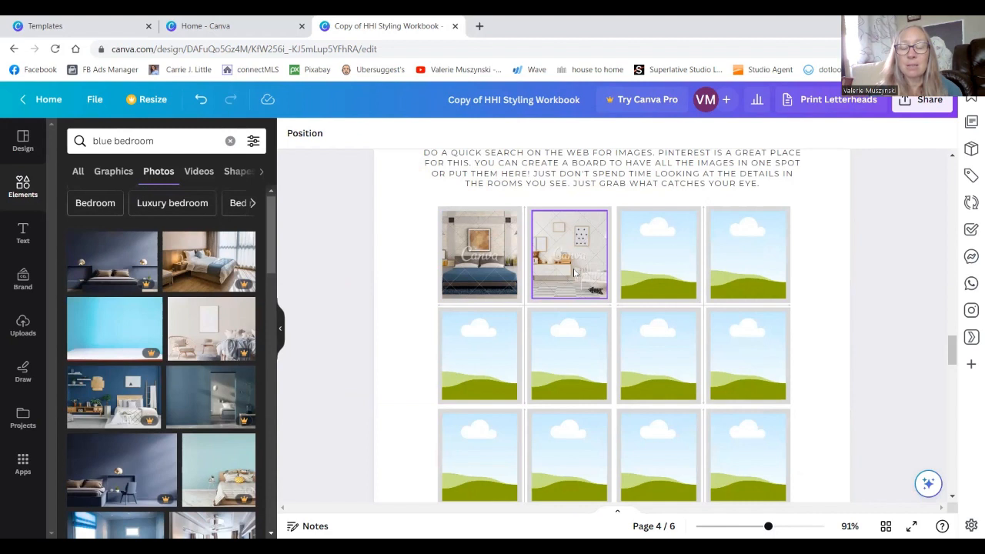
# Shift the children's bedroom photo to the left within its frame so the crop shows the bed side of the room.
pyautogui.click(575, 273)
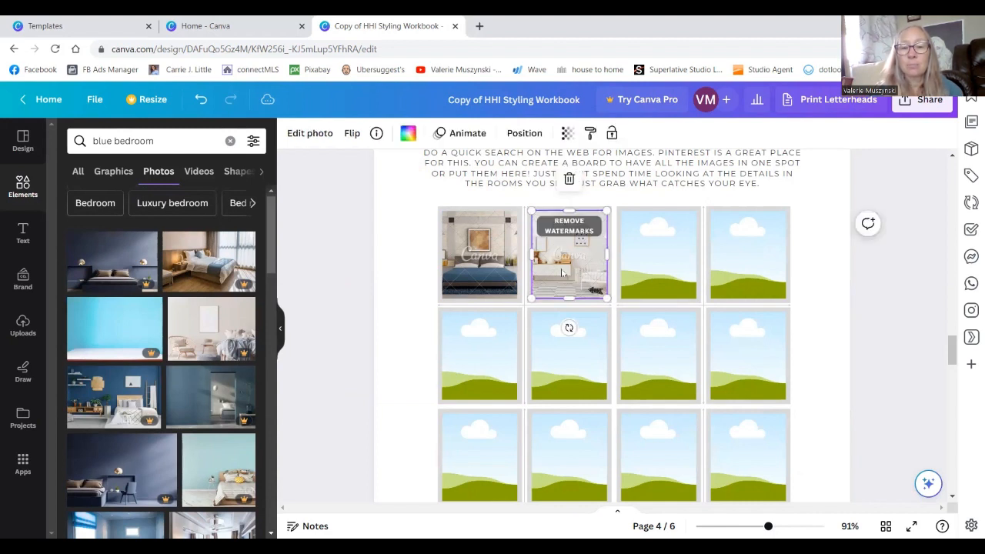
pyautogui.doubleClick(580, 260)
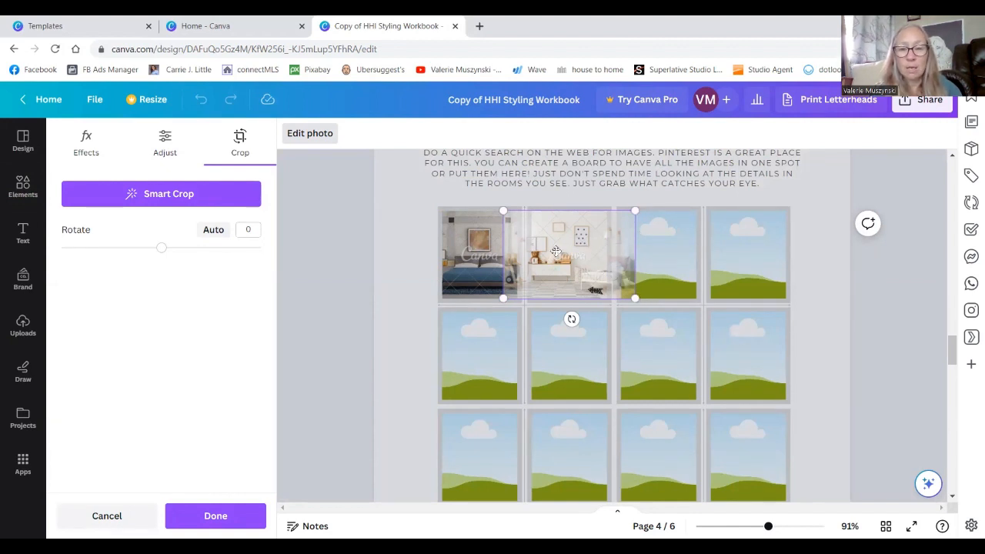
pyautogui.moveTo(555, 251); pyautogui.dragTo(526, 260)
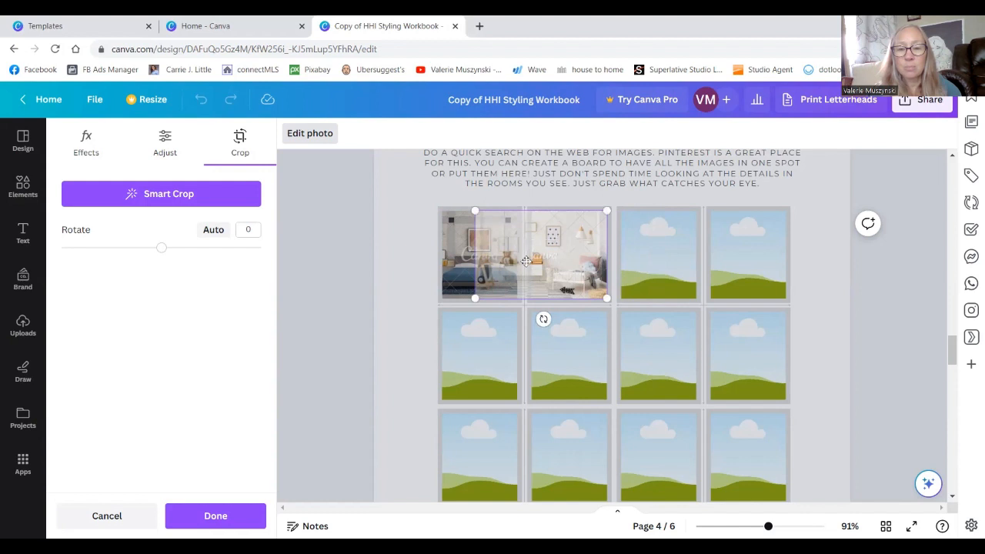
pyautogui.click(407, 296)
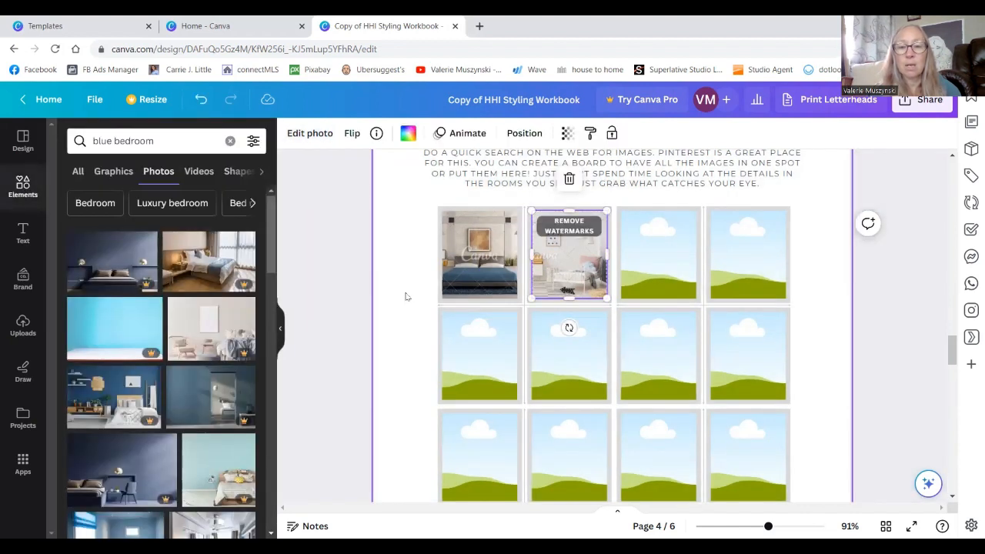
pyautogui.click(407, 297)
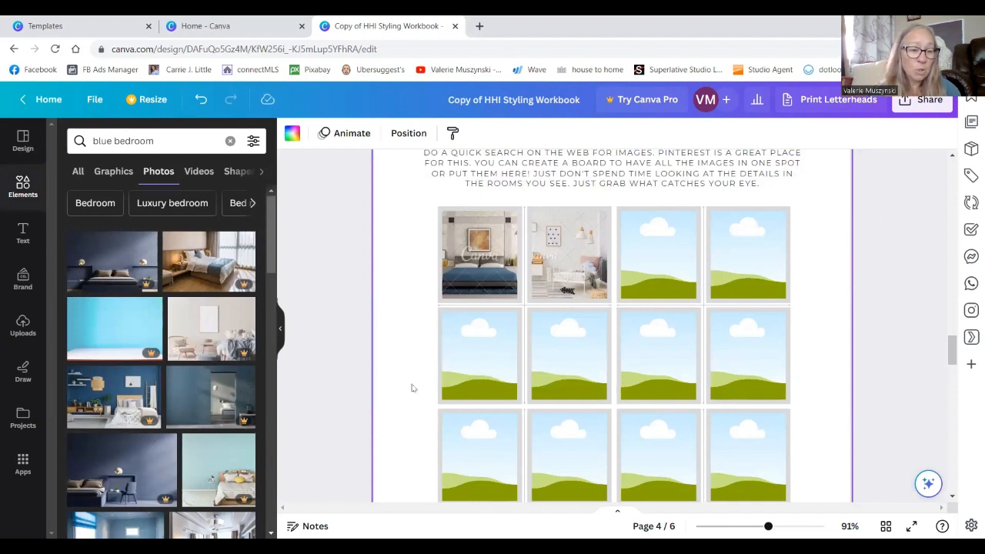
# Place the beige bedroom photo with the blank poster and wicker chair into the third frame of the top row.
pyautogui.click(193, 331)
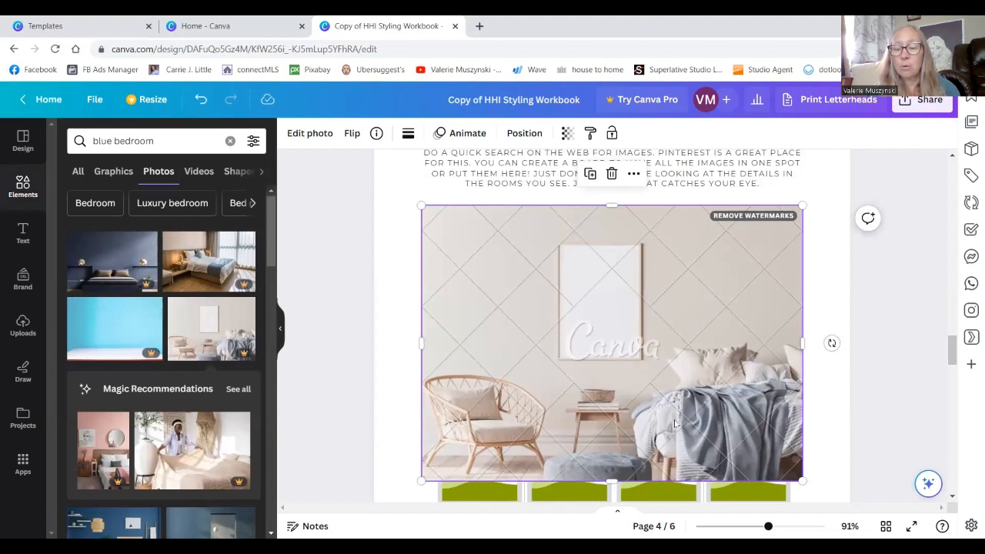
pyautogui.rightClick(576, 339)
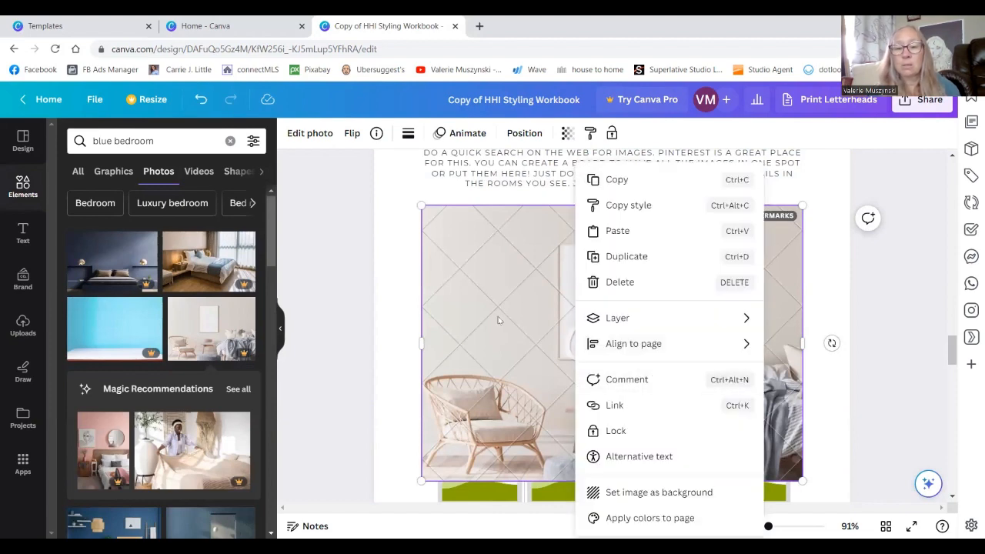
pyautogui.moveTo(511, 325); pyautogui.dragTo(662, 275)
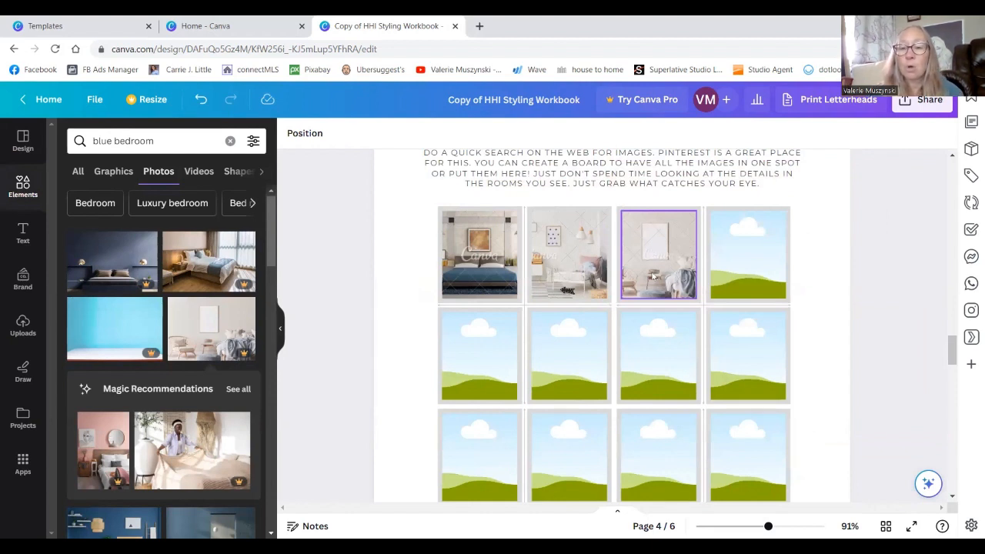
# Shift the beige bedroom photo to the left within its frame so the crop shows the bed, and apply the crop.
pyautogui.click(653, 276)
pyautogui.doubleClick(652, 274)
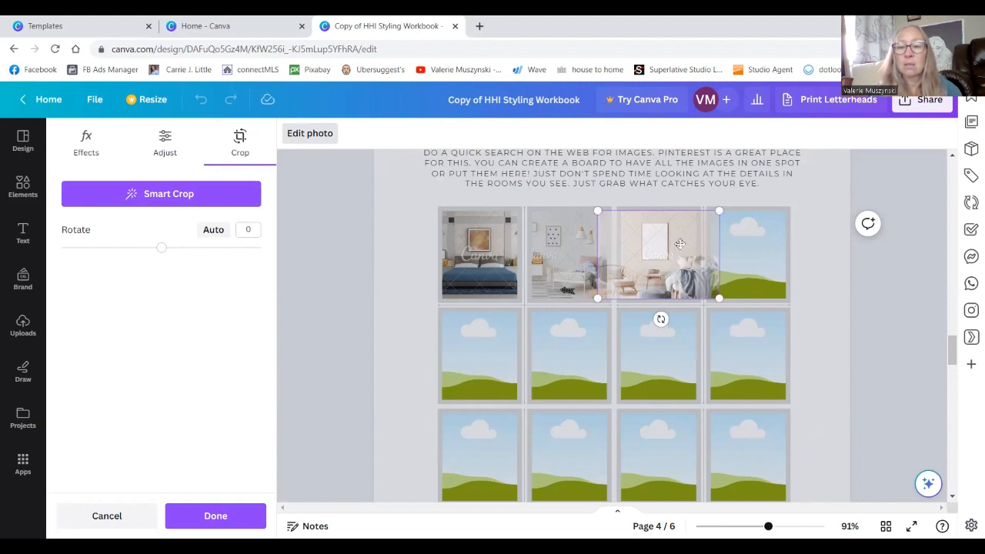
pyautogui.moveTo(674, 250); pyautogui.dragTo(651, 248)
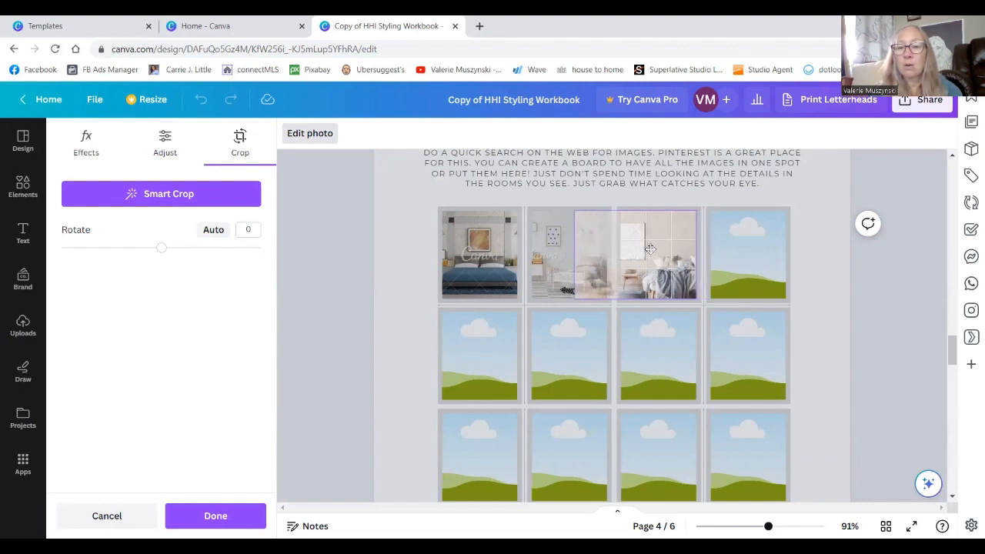
pyautogui.click(216, 515)
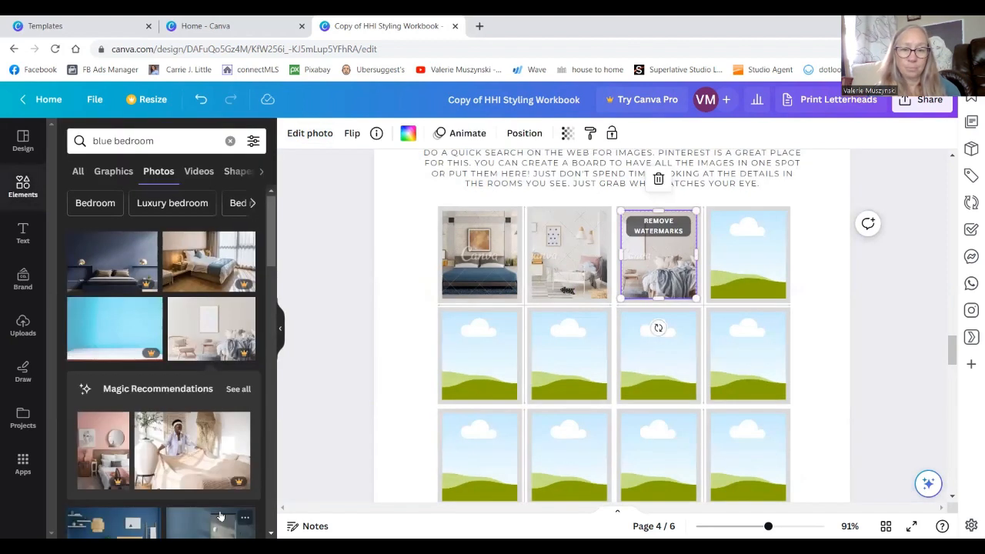
pyautogui.click(327, 401)
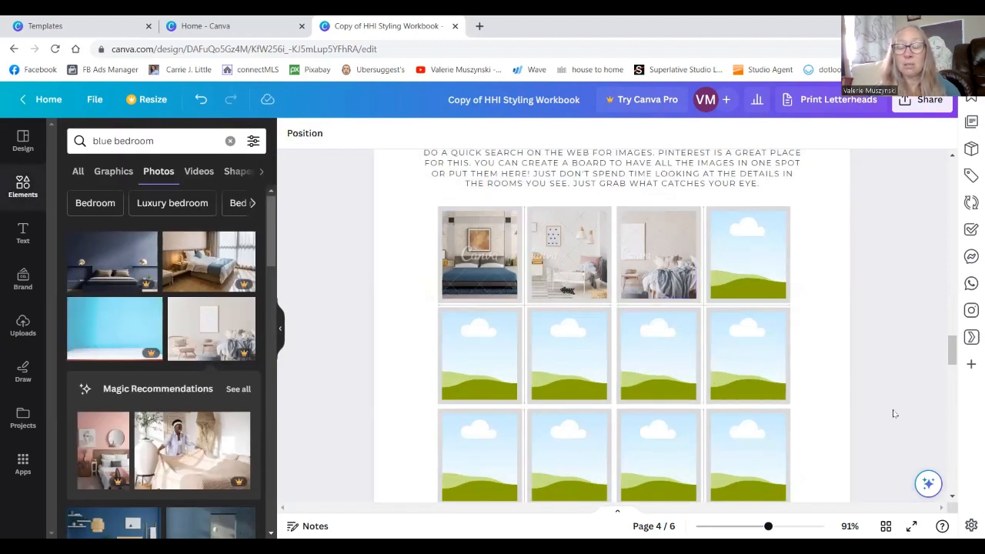
# Look at the Furniture and Lighting/Decor boxes on the last page and go back up to the workbook's early pages.
pyautogui.moveTo(953, 354); pyautogui.dragTo(953, 487)
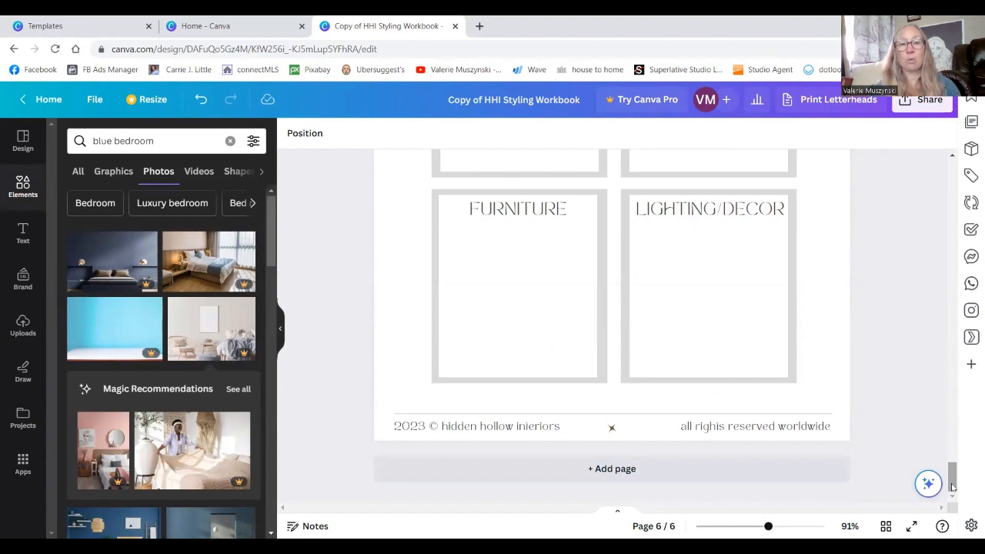
pyautogui.scroll(10, 953, 487)
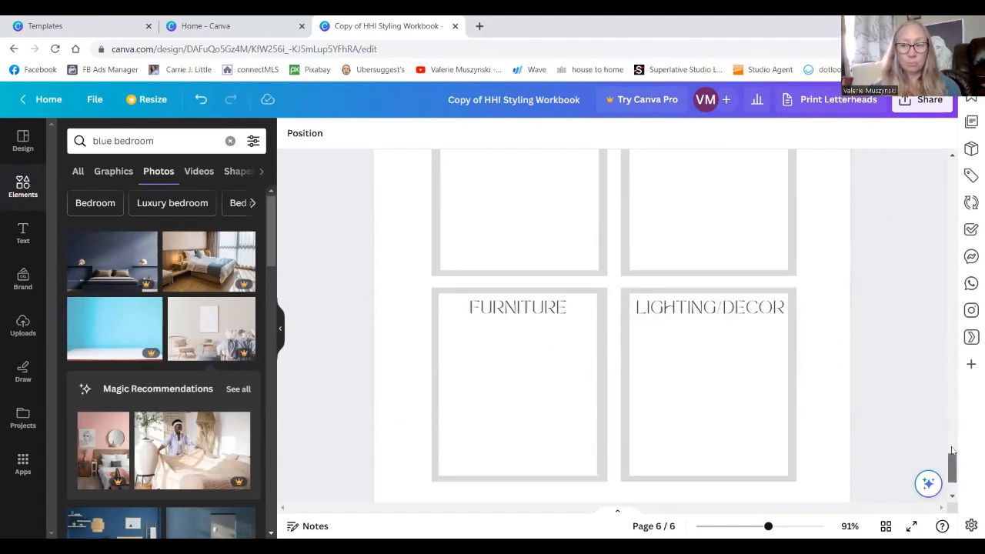
pyautogui.scroll(15, 951, 288)
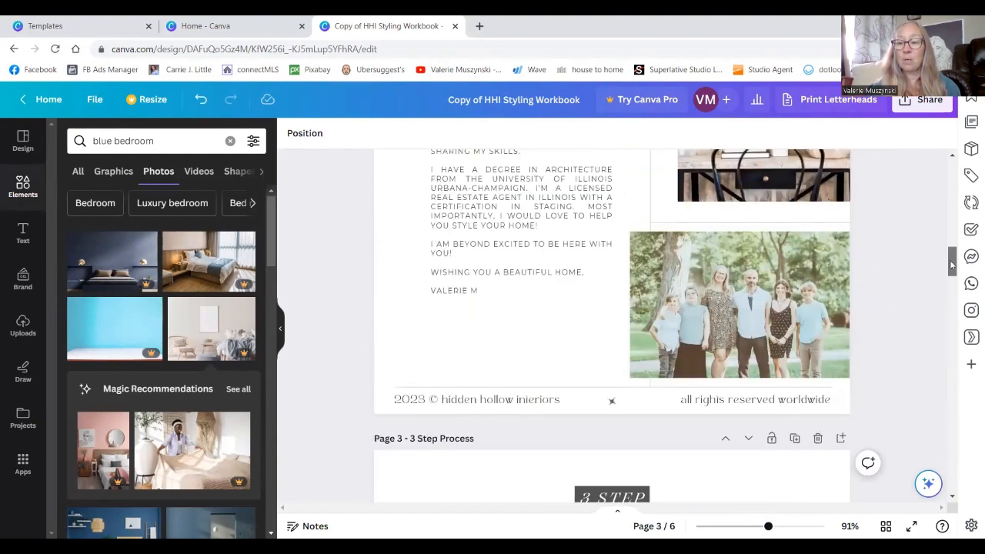